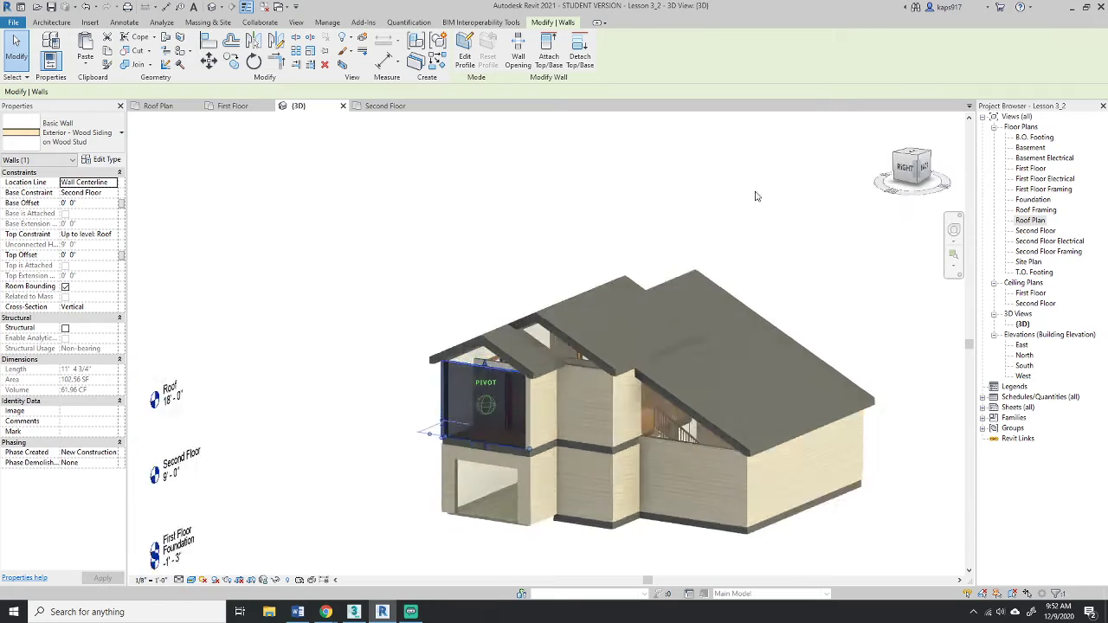
- Attach the top of the second-floor wall under the small gable to the small gable roof above it
{"action": "scroll", "coordinate": [506, 369], "scroll_direction": "up", "scroll_amount": 5}
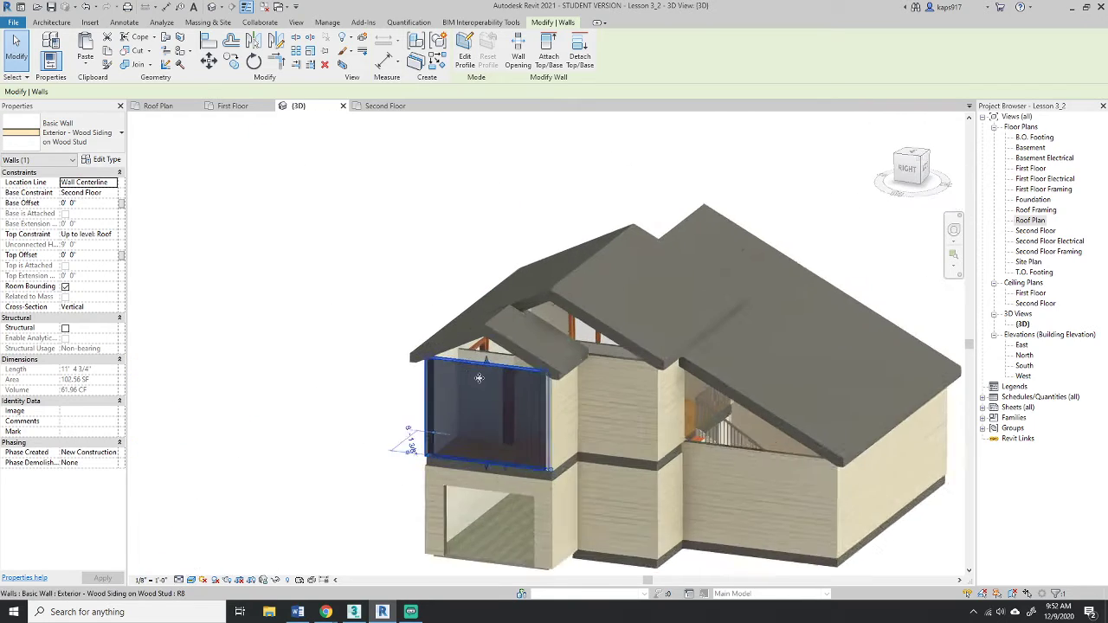
{"action": "key", "text": "Escape"}
{"action": "left_click", "coordinate": [508, 364]}
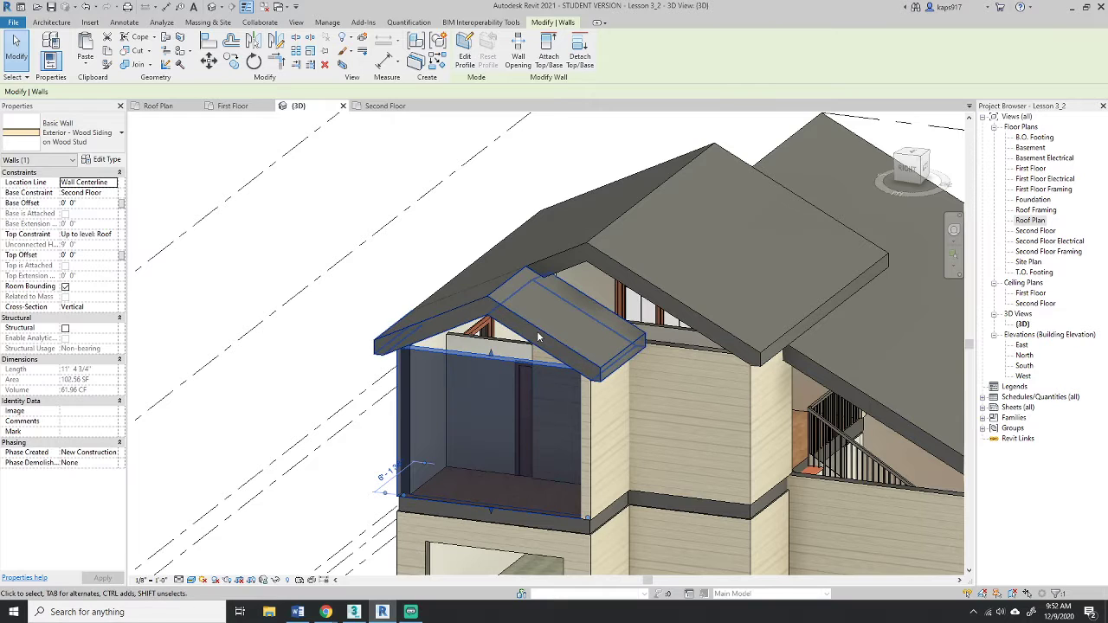
{"action": "left_click", "coordinate": [538, 338]}
{"action": "left_click", "coordinate": [511, 379]}
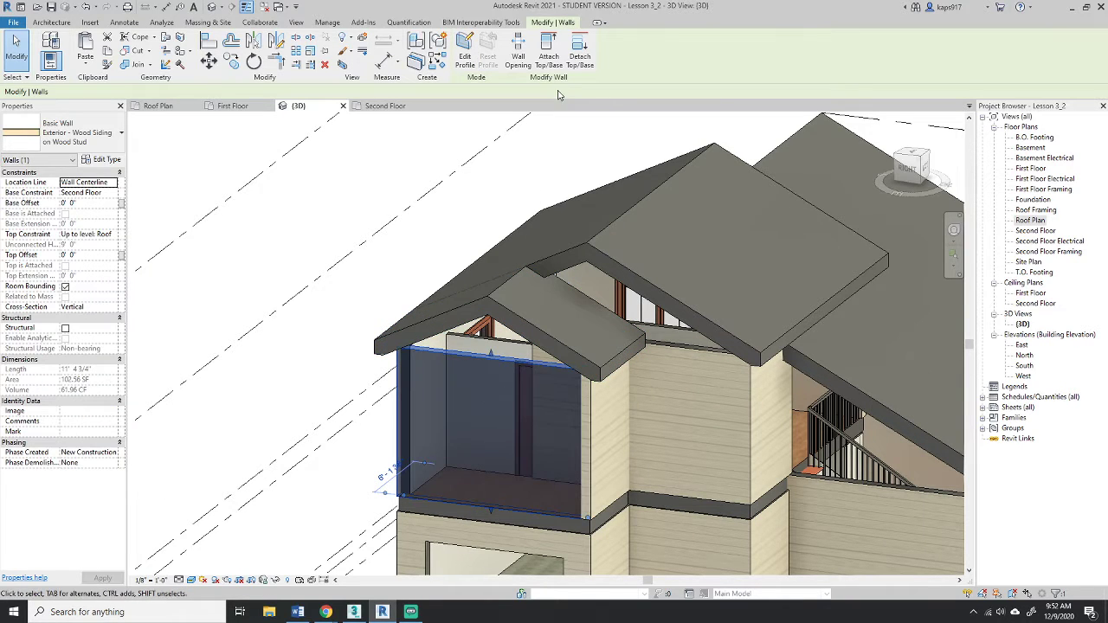
{"action": "left_click", "coordinate": [551, 57]}
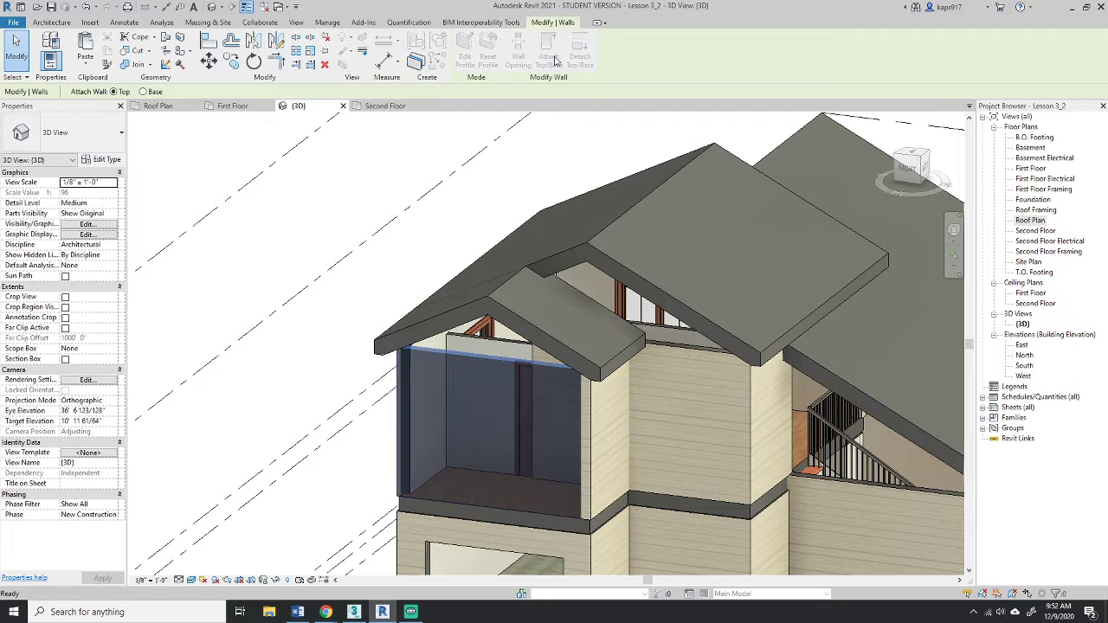
{"action": "left_click", "coordinate": [494, 300]}
{"action": "left_click", "coordinate": [372, 290]}
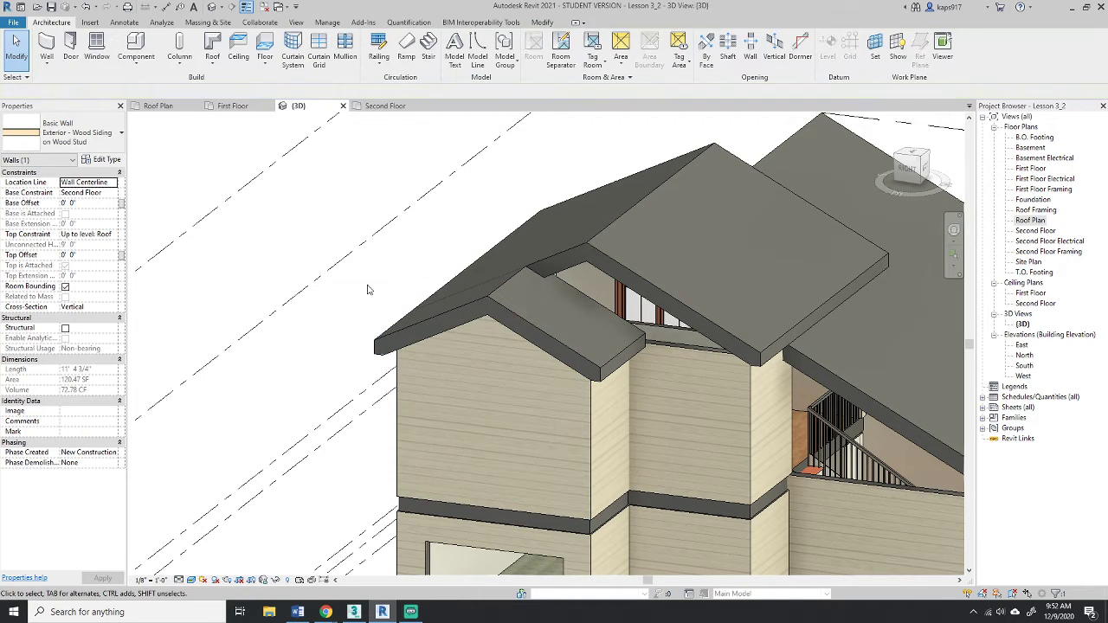
- Attach the top of the recessed second-floor wall next to the gable wall to the same small gable roof
{"action": "middle_click_drag", "start_coordinate": [372, 290], "coordinate": [375, 290], "text": "shift"}
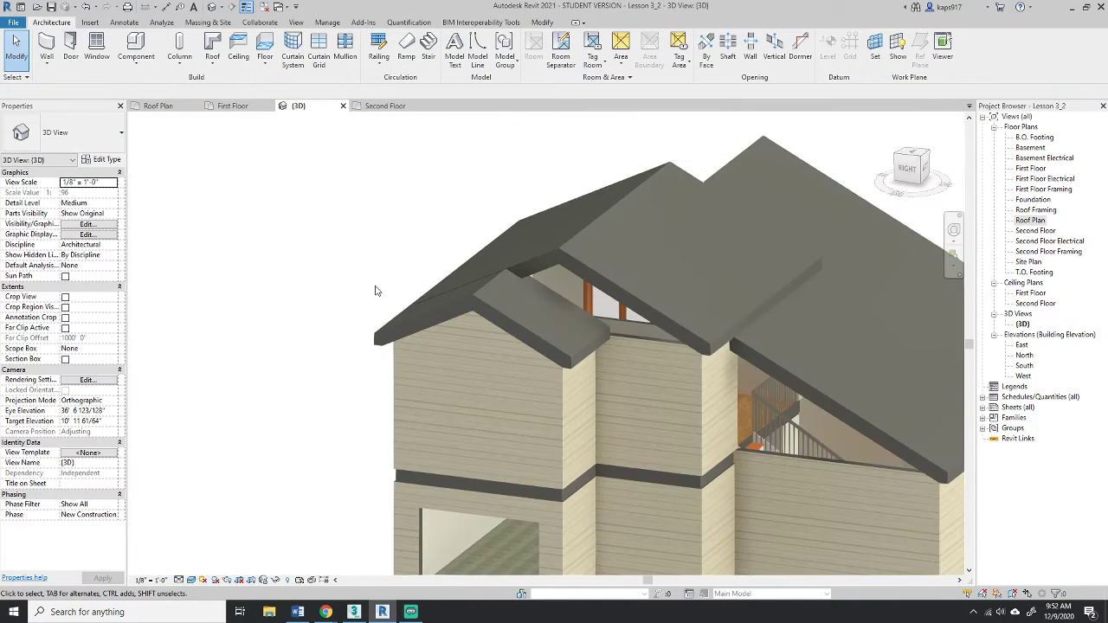
{"action": "left_click", "coordinate": [910, 164]}
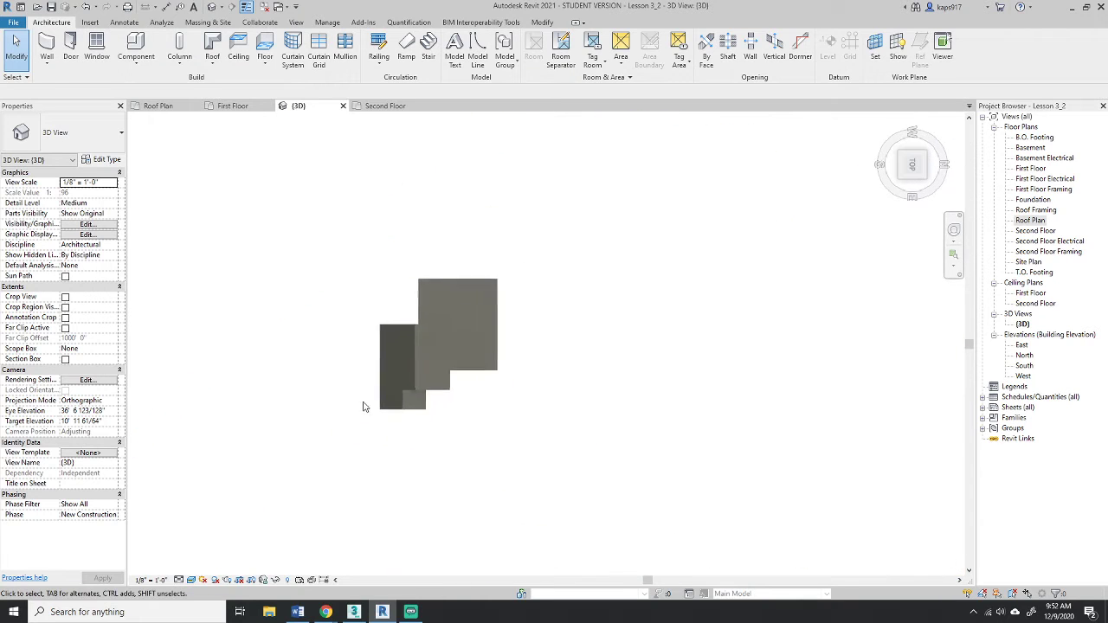
{"action": "left_click", "coordinate": [487, 422]}
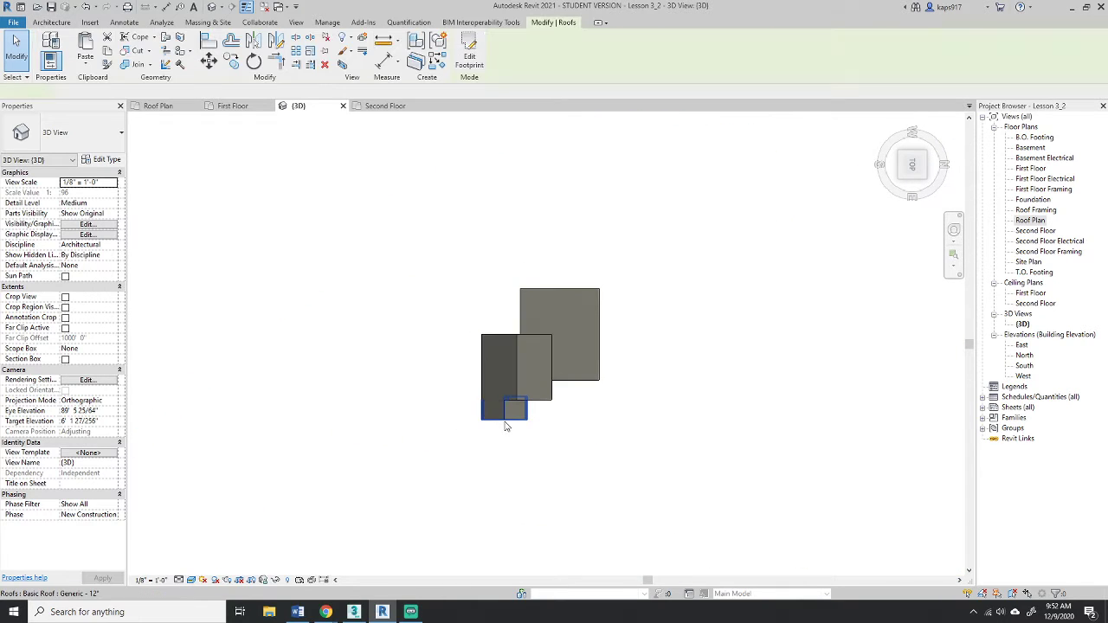
{"action": "left_click", "coordinate": [912, 190]}
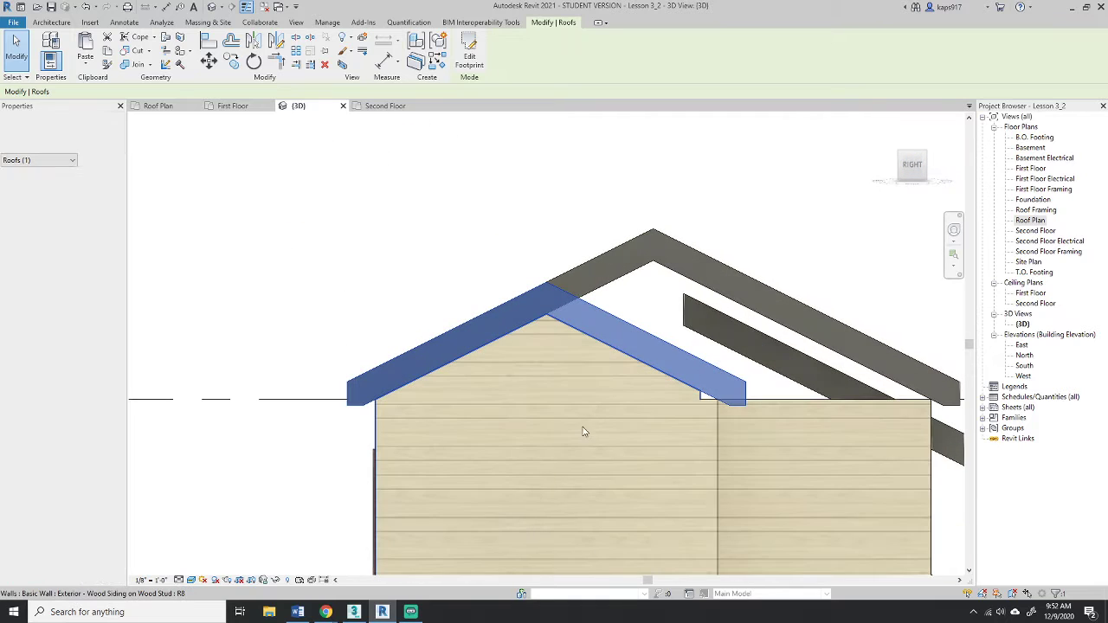
{"action": "left_click", "coordinate": [577, 440]}
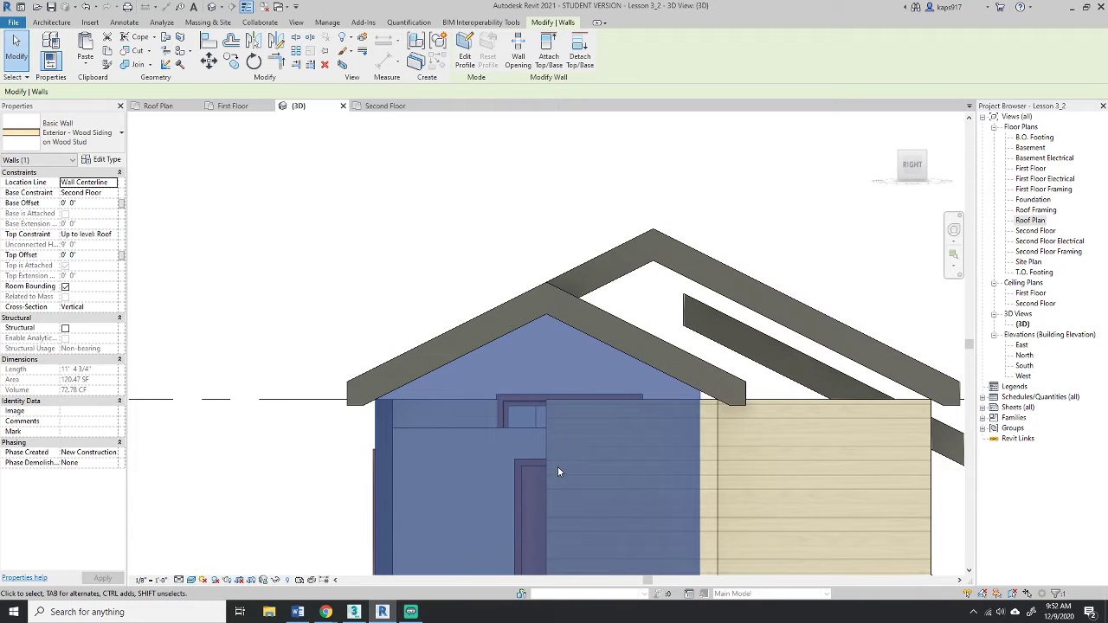
{"action": "left_click", "coordinate": [719, 454]}
{"action": "scroll", "coordinate": [681, 294], "scroll_direction": "up", "scroll_amount": 8}
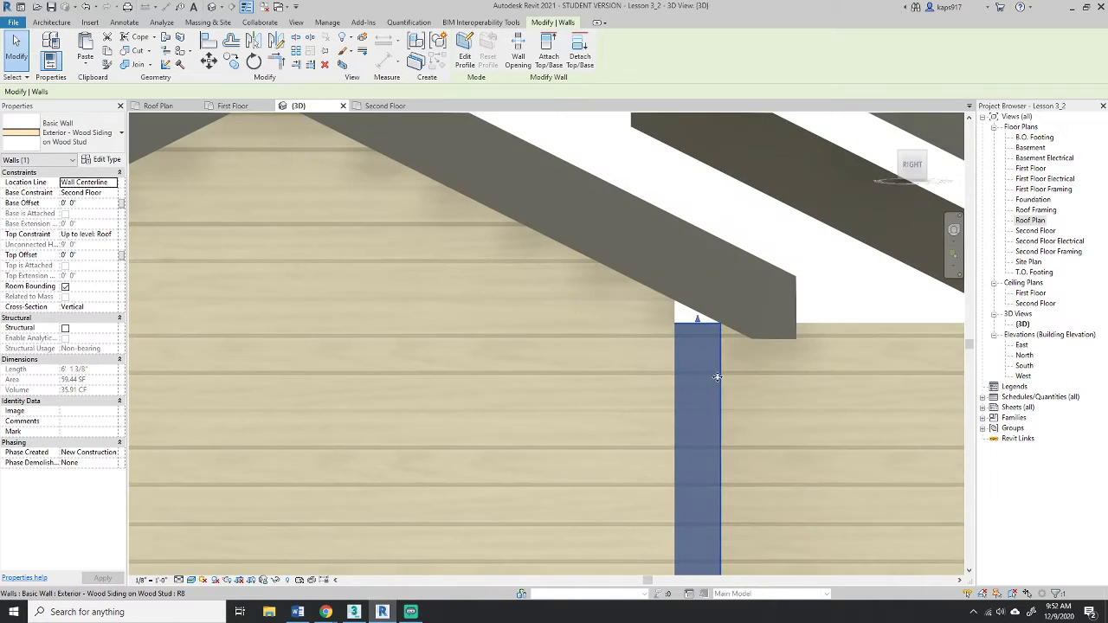
{"action": "scroll", "coordinate": [680, 325], "scroll_direction": "down", "scroll_amount": 5}
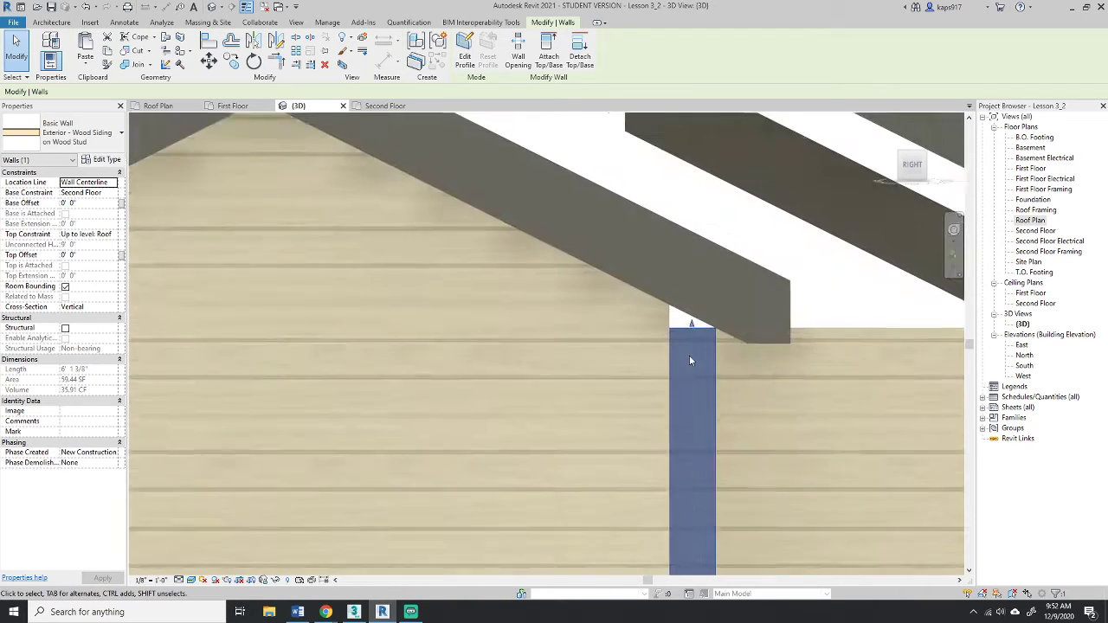
{"action": "scroll", "coordinate": [879, 223], "scroll_direction": "down", "scroll_amount": 1}
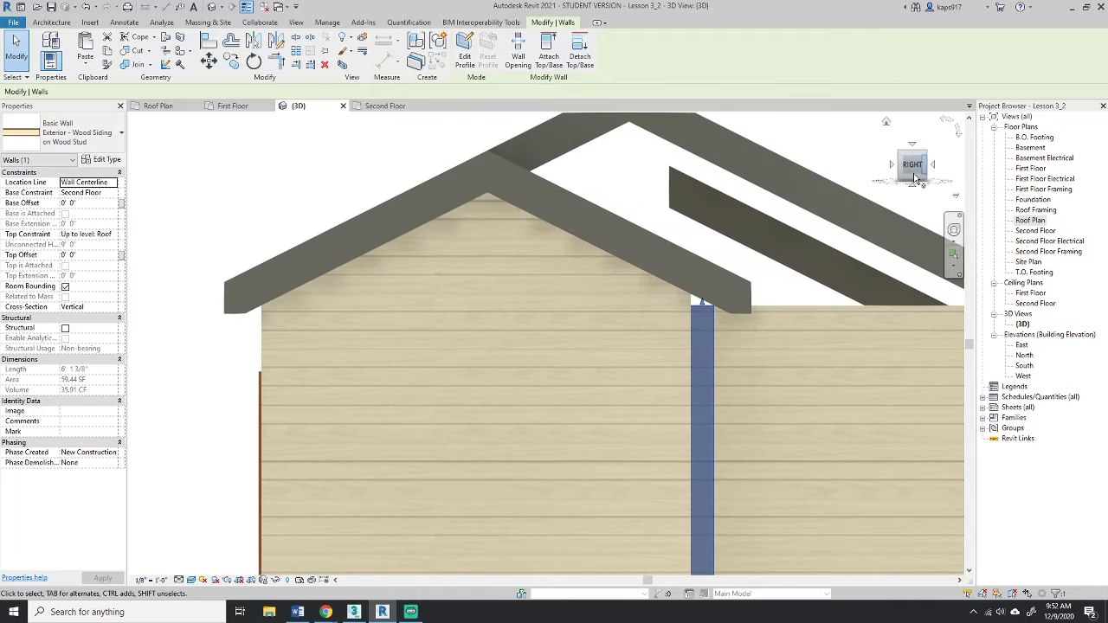
{"action": "left_click_drag", "start_coordinate": [916, 180], "coordinate": [771, 361]}
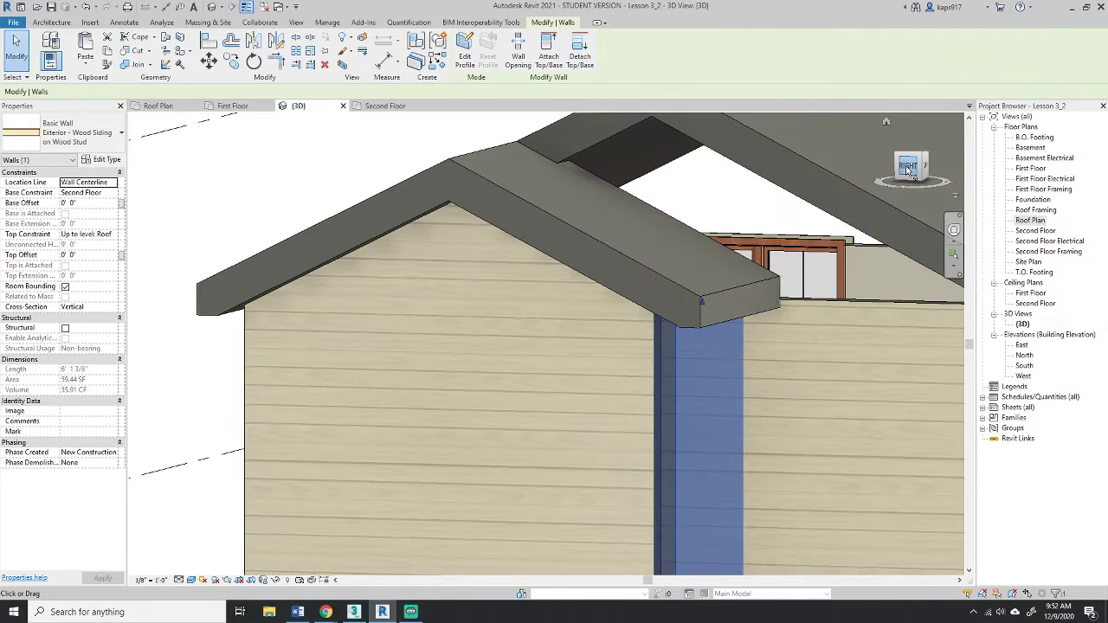
{"action": "left_click", "coordinate": [906, 165]}
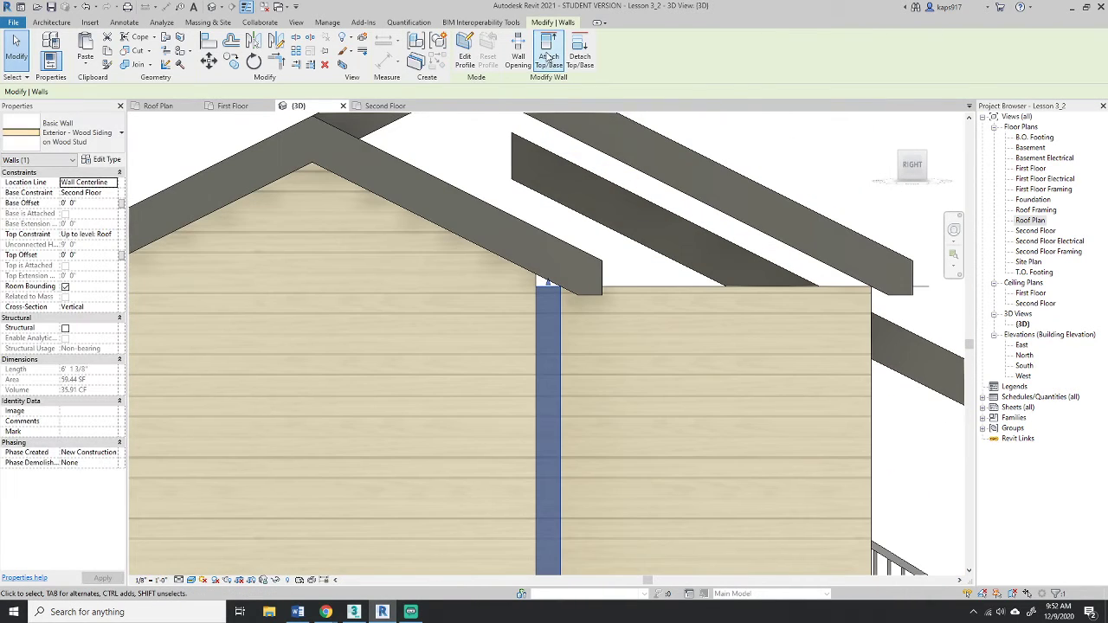
{"action": "left_click", "coordinate": [548, 58]}
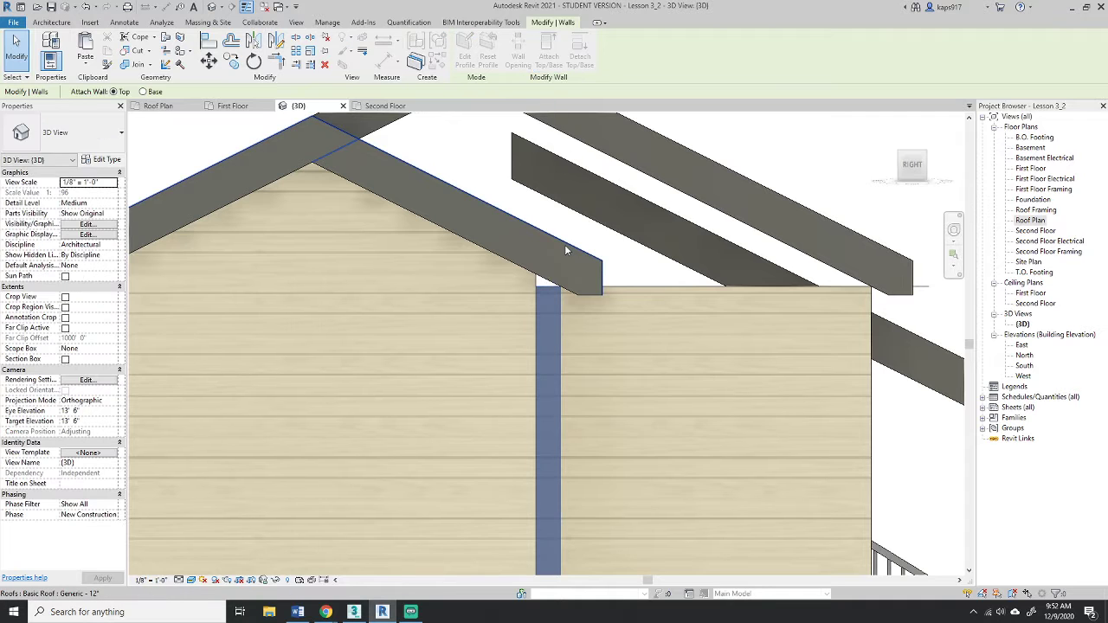
{"action": "left_click", "coordinate": [597, 253]}
{"action": "scroll", "coordinate": [605, 258], "scroll_direction": "down", "scroll_amount": 3}
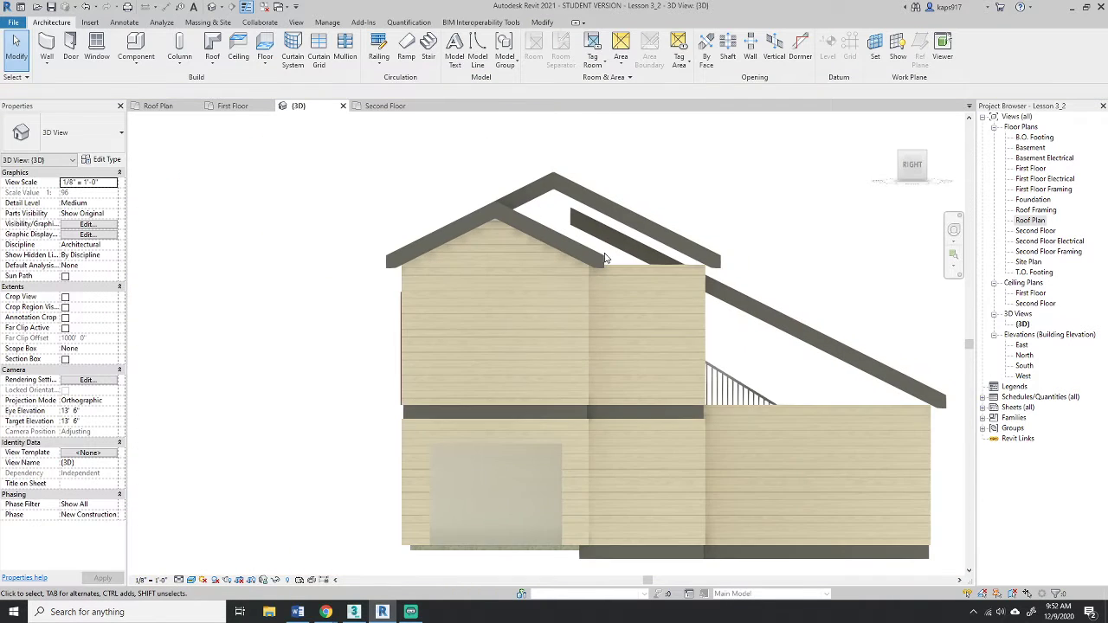
- Attach the top of the first-floor wall in front of the staircase to the large lower roof
{"action": "left_click_drag", "start_coordinate": [913, 167], "coordinate": [836, 187]}
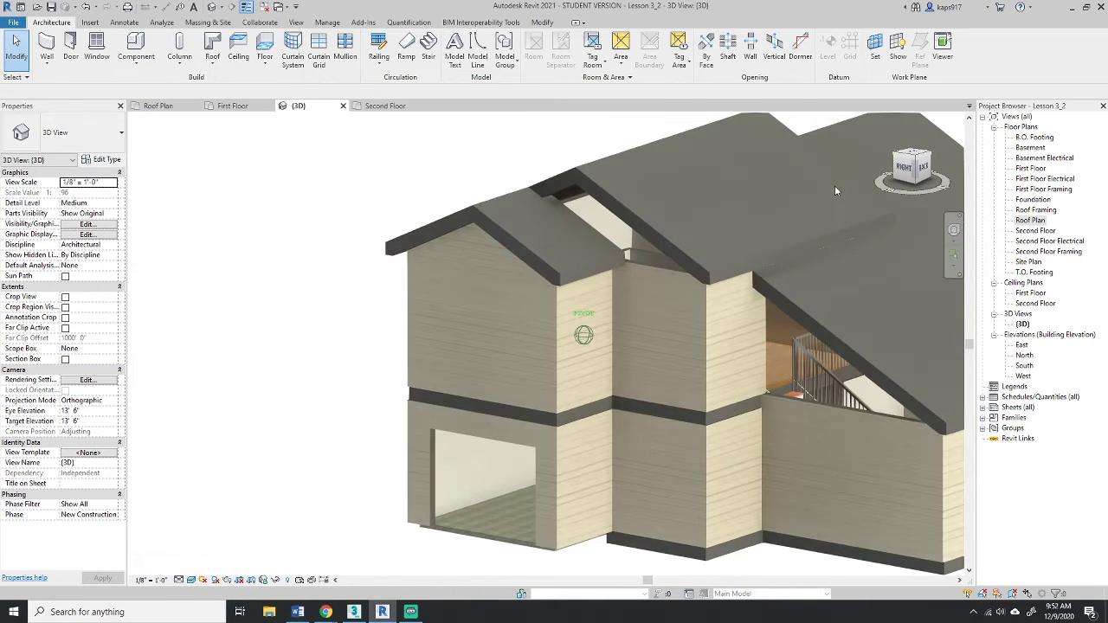
{"action": "left_click", "coordinate": [817, 410]}
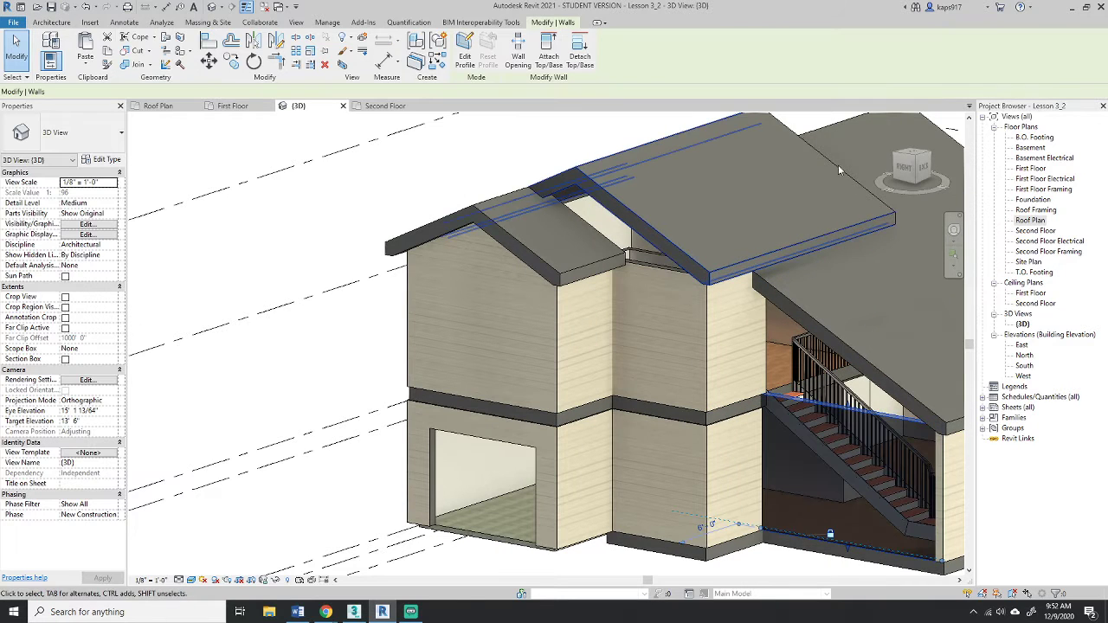
{"action": "left_click", "coordinate": [549, 54]}
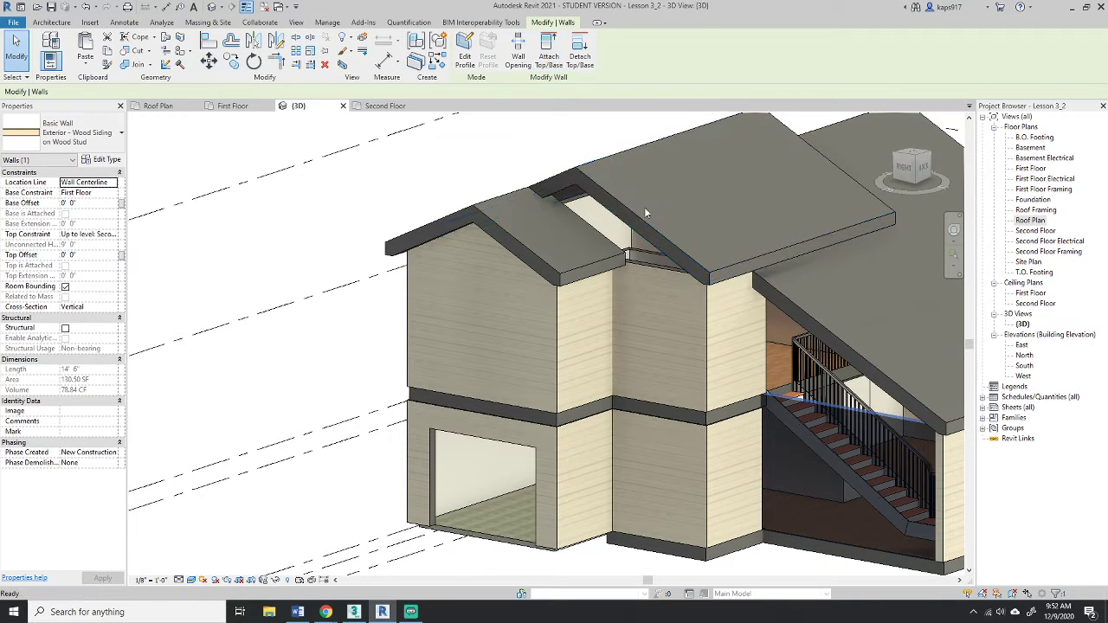
{"action": "left_click", "coordinate": [802, 311]}
{"action": "scroll", "coordinate": [589, 372], "scroll_direction": "down", "scroll_amount": 4}
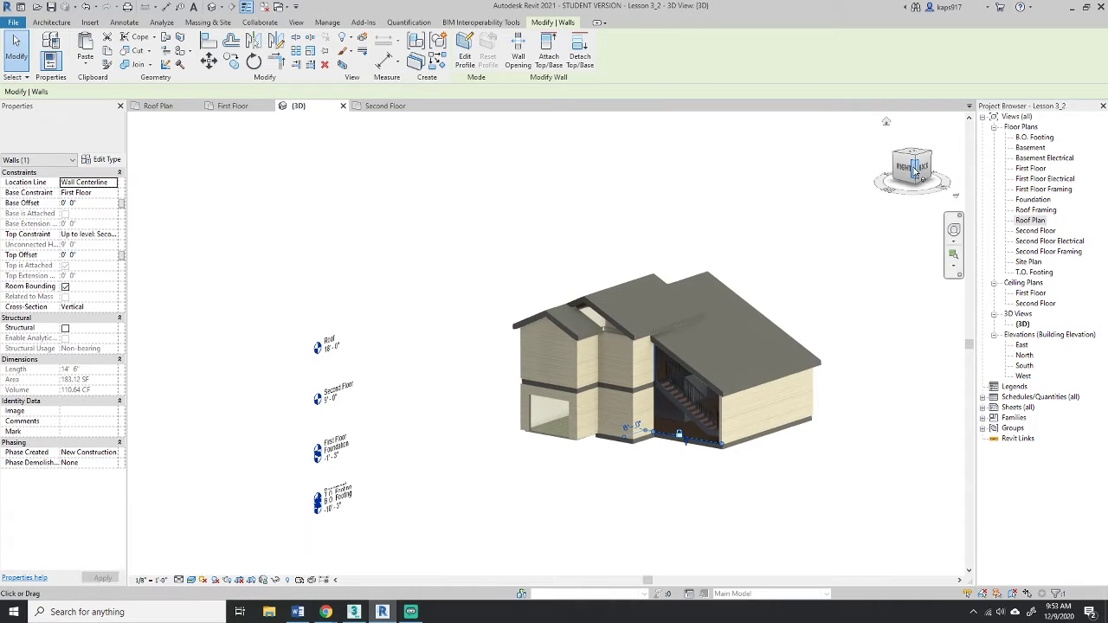
- Attach the top of the long first-floor end wall on the opposite side of the house to the lower roof
{"action": "left_click_drag", "start_coordinate": [913, 174], "coordinate": [861, 182]}
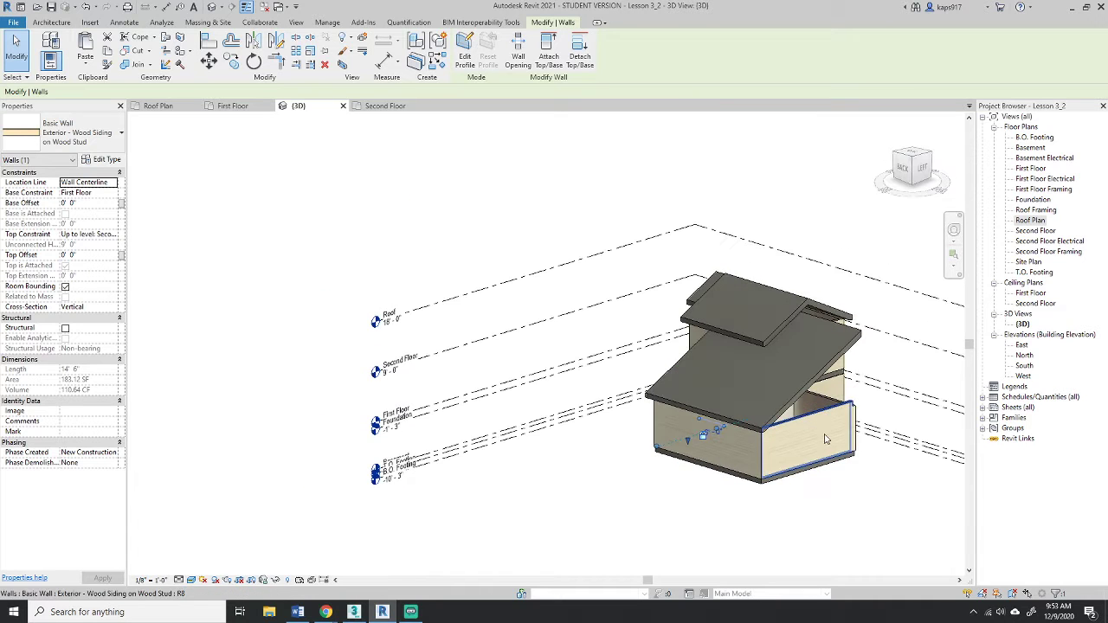
{"action": "left_click", "coordinate": [826, 440]}
{"action": "left_click", "coordinate": [548, 57]}
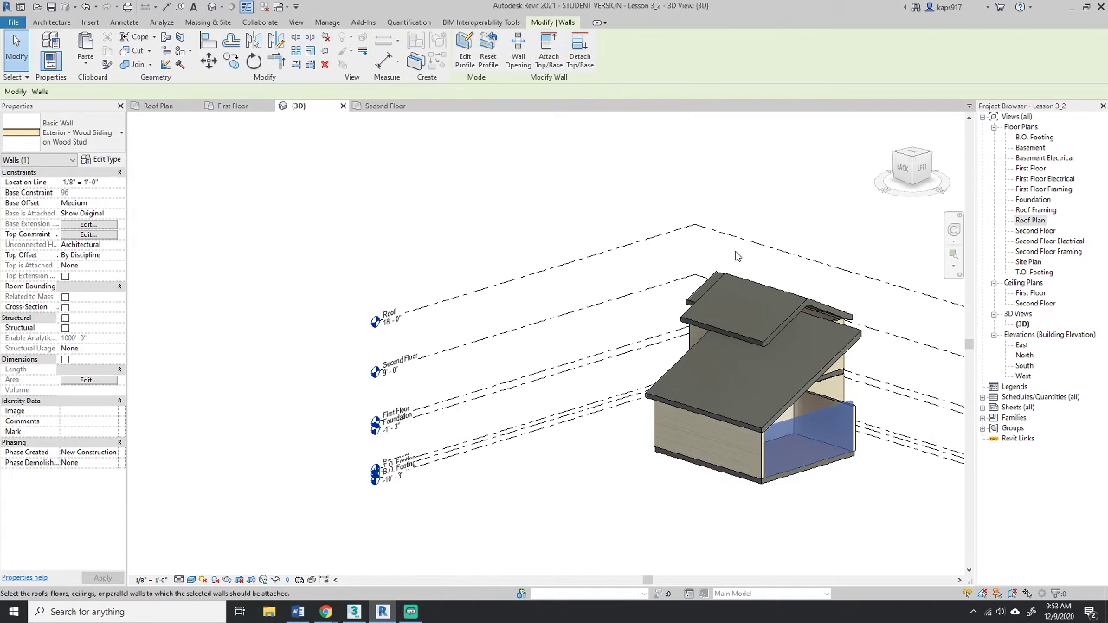
{"action": "left_click", "coordinate": [840, 346]}
{"action": "left_click", "coordinate": [893, 362]}
- Attach the top of the second-floor wall with the window to the main gable roof above it
{"action": "mouse_move", "coordinate": [913, 173]}
{"action": "left_mouse_down"}
{"action": "mouse_move", "coordinate": [797, 178]}
{"action": "mouse_move", "coordinate": [706, 163]}
{"action": "left_mouse_up"}
{"action": "scroll", "coordinate": [717, 372], "scroll_direction": "up", "scroll_amount": 5}
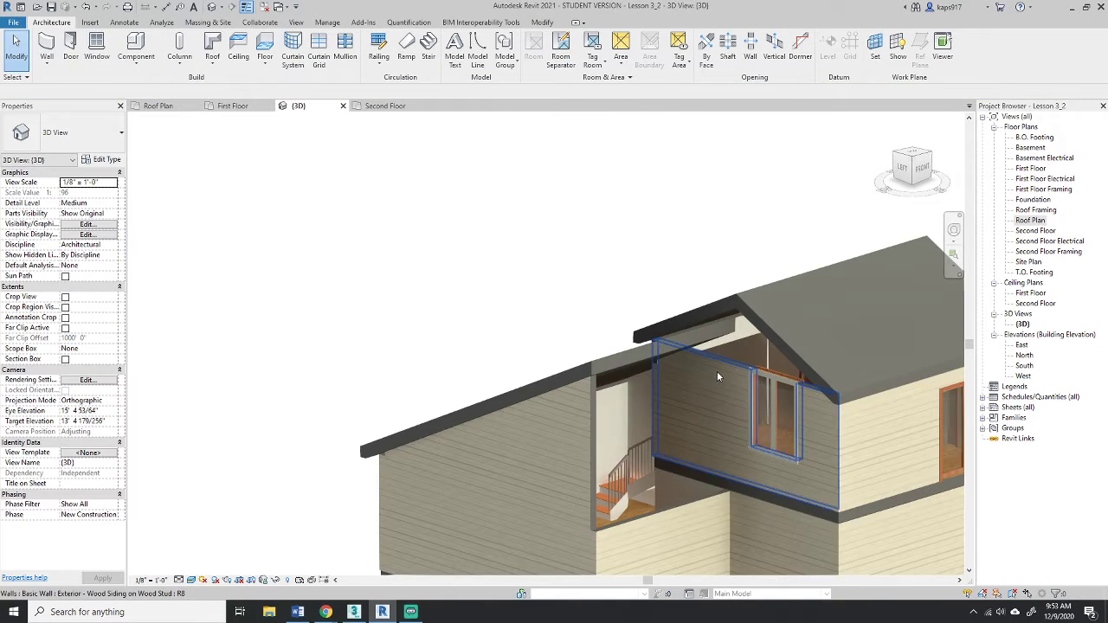
{"action": "left_click", "coordinate": [725, 358]}
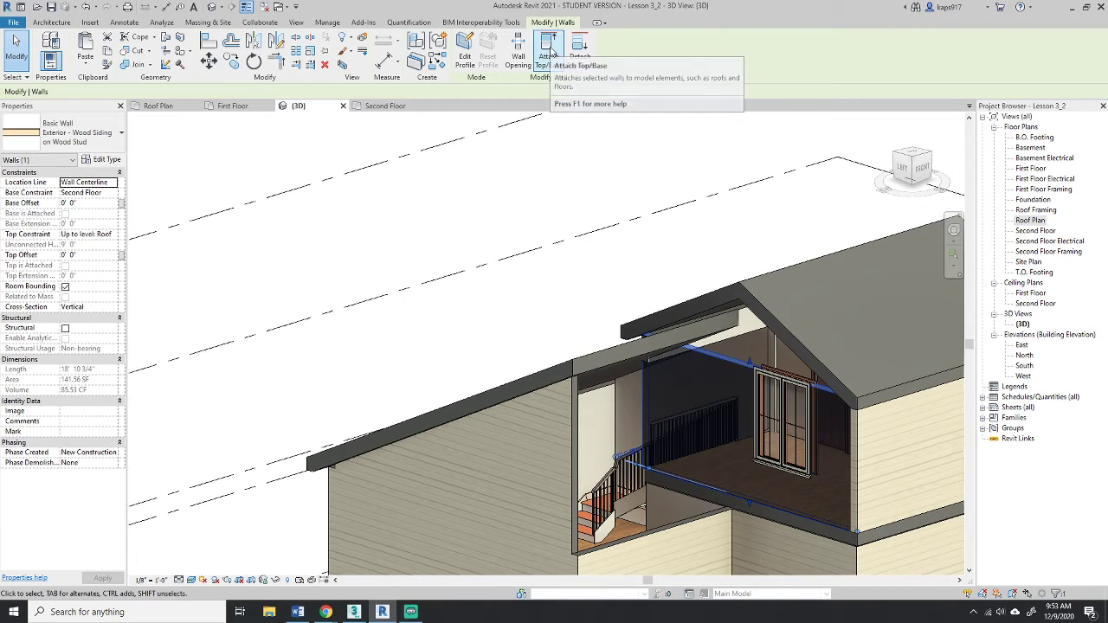
{"action": "left_click", "coordinate": [548, 55]}
{"action": "left_click", "coordinate": [723, 327]}
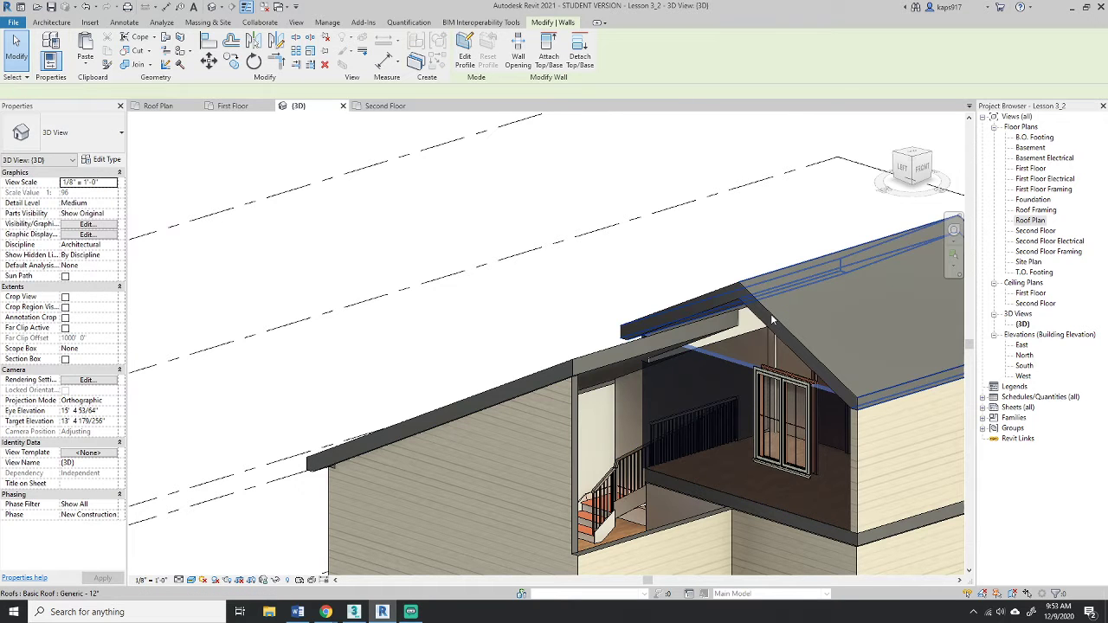
{"action": "left_click", "coordinate": [603, 232]}
- Detach the top of the long first-floor end wall from the lower roof
{"action": "scroll", "coordinate": [615, 199], "scroll_direction": "down", "scroll_amount": 3}
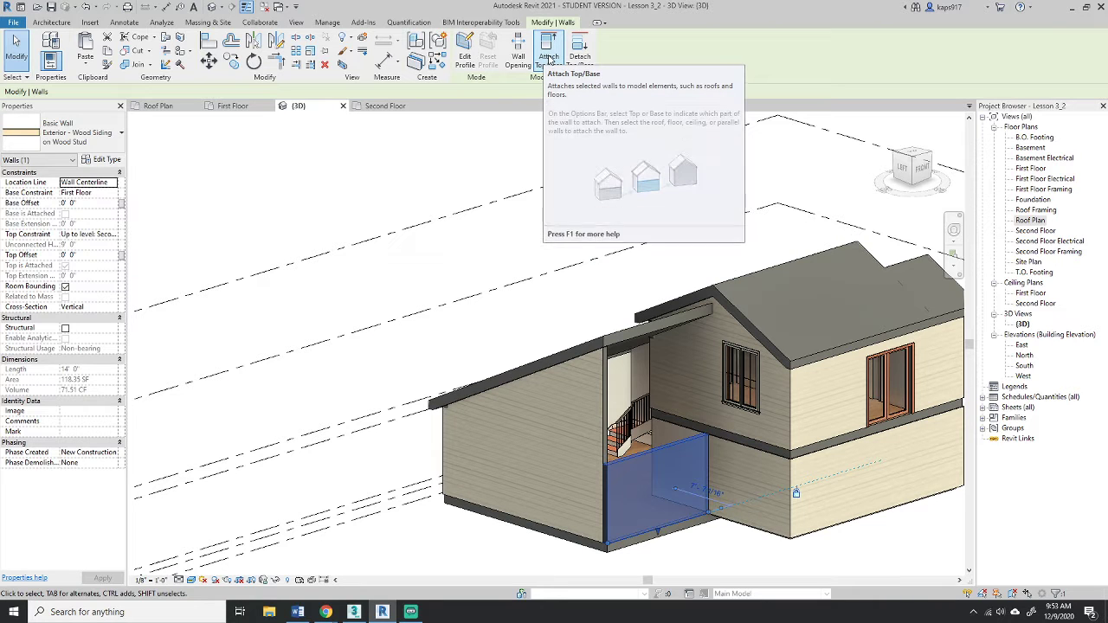
{"action": "key", "text": "Escape"}
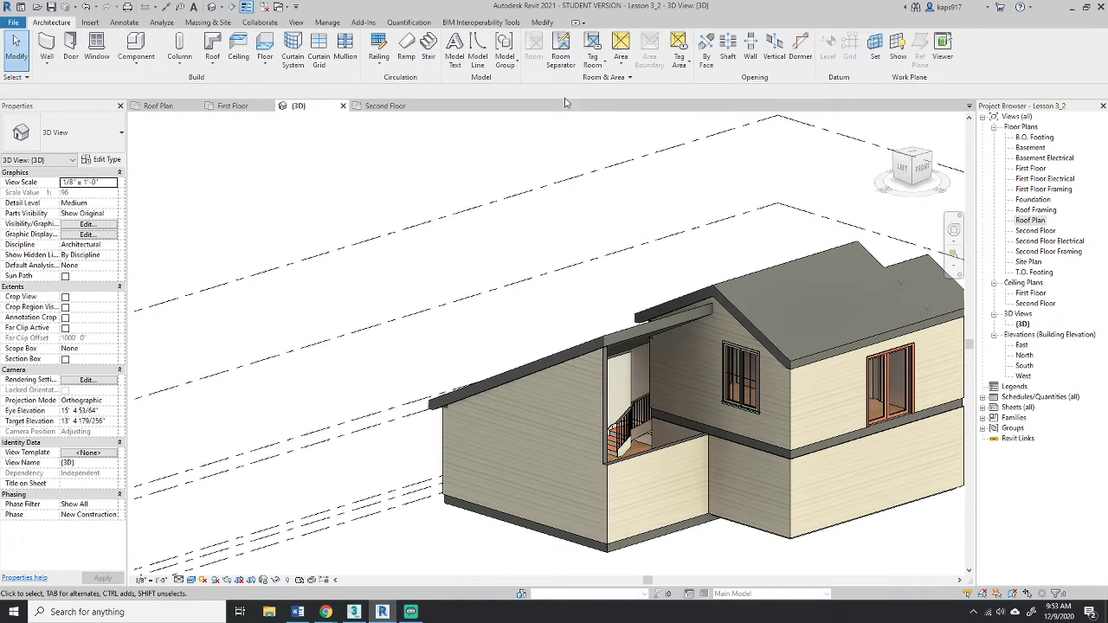
{"action": "left_click", "coordinate": [608, 359]}
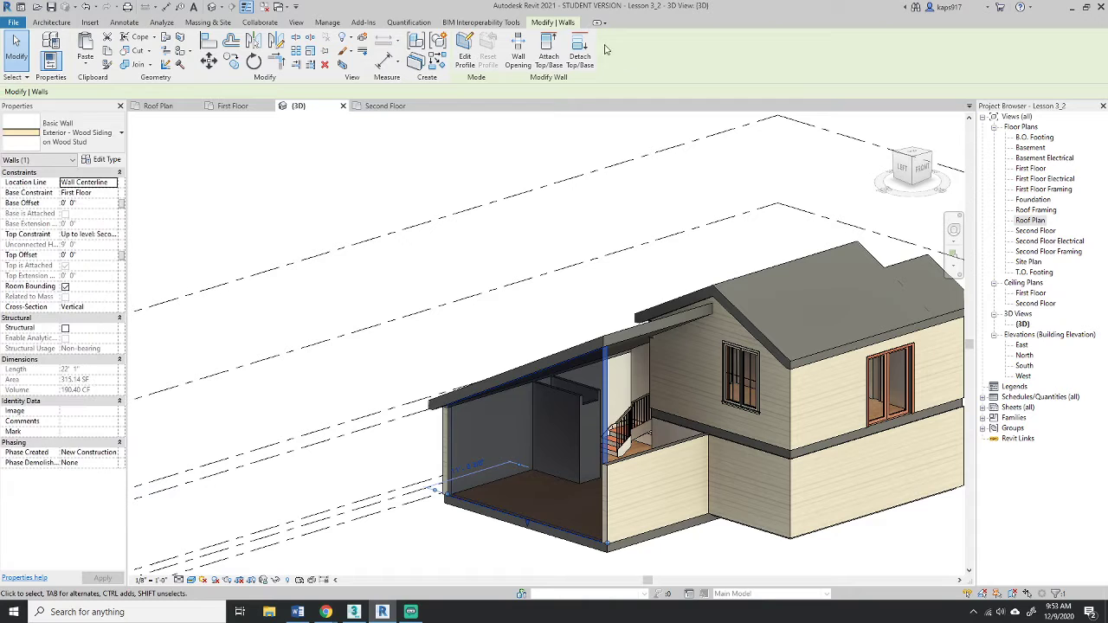
{"action": "left_click", "coordinate": [614, 331]}
{"action": "left_click", "coordinate": [633, 468]}
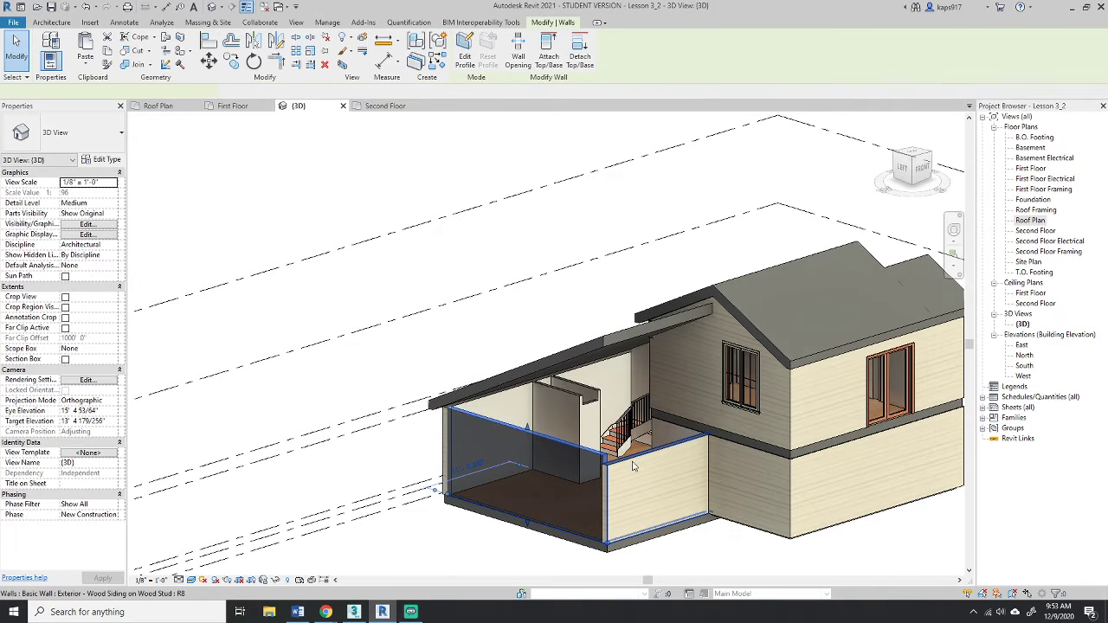
{"action": "left_click", "coordinate": [563, 495], "text": "ctrl"}
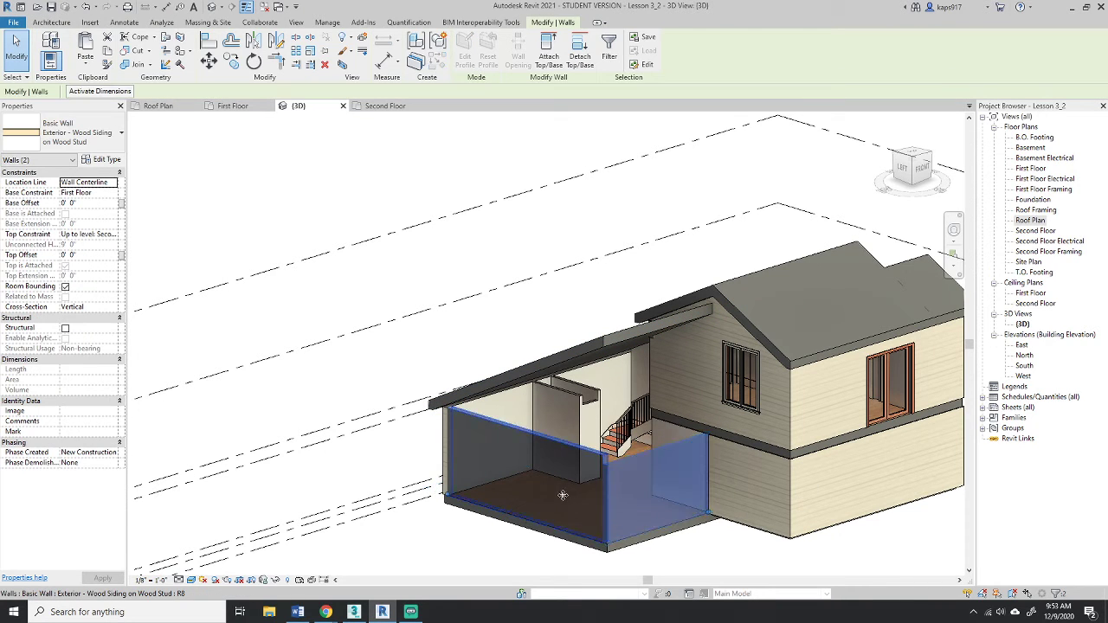
{"action": "key", "text": "Escape"}
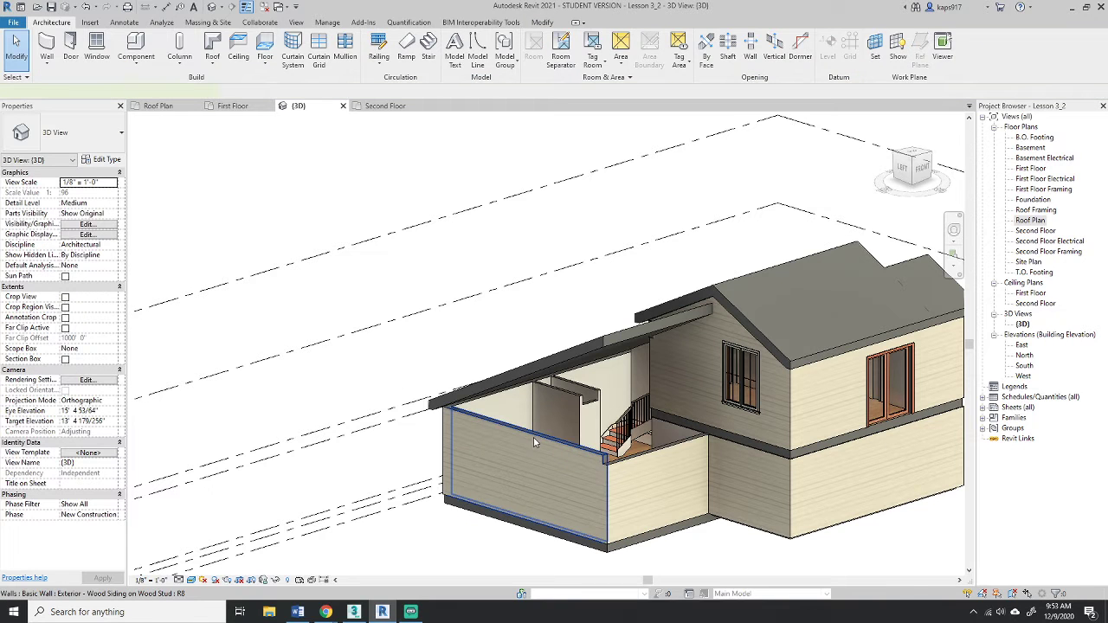
- Attach the tops of the two remaining low first-floor walls at the open corner to the large lower roof
{"action": "left_click", "coordinate": [539, 454]}
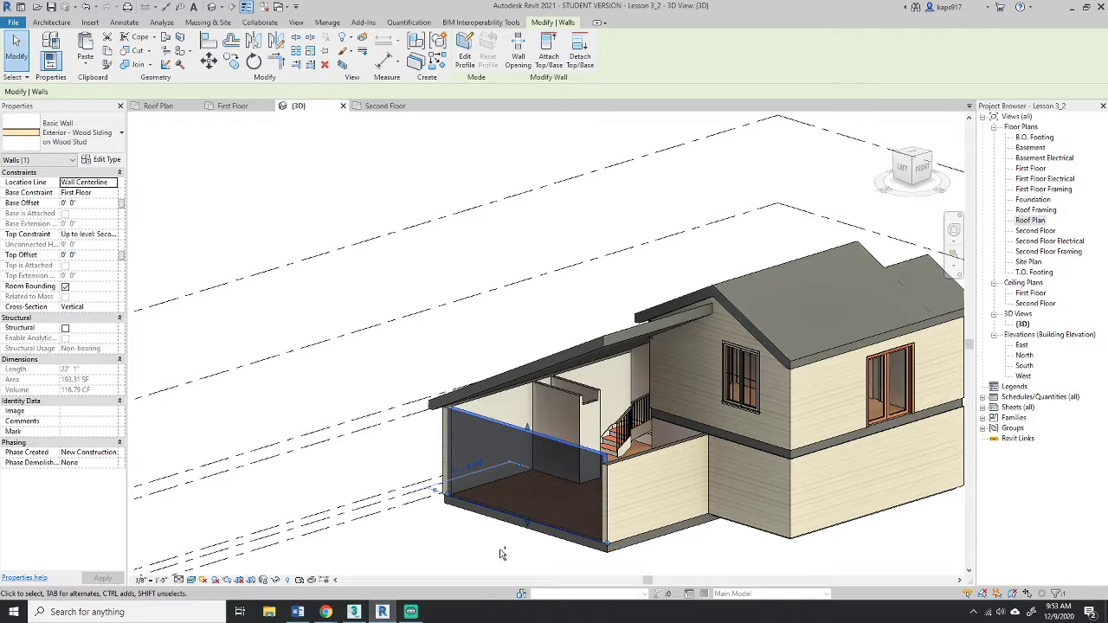
{"action": "left_click", "coordinate": [634, 466], "text": "ctrl"}
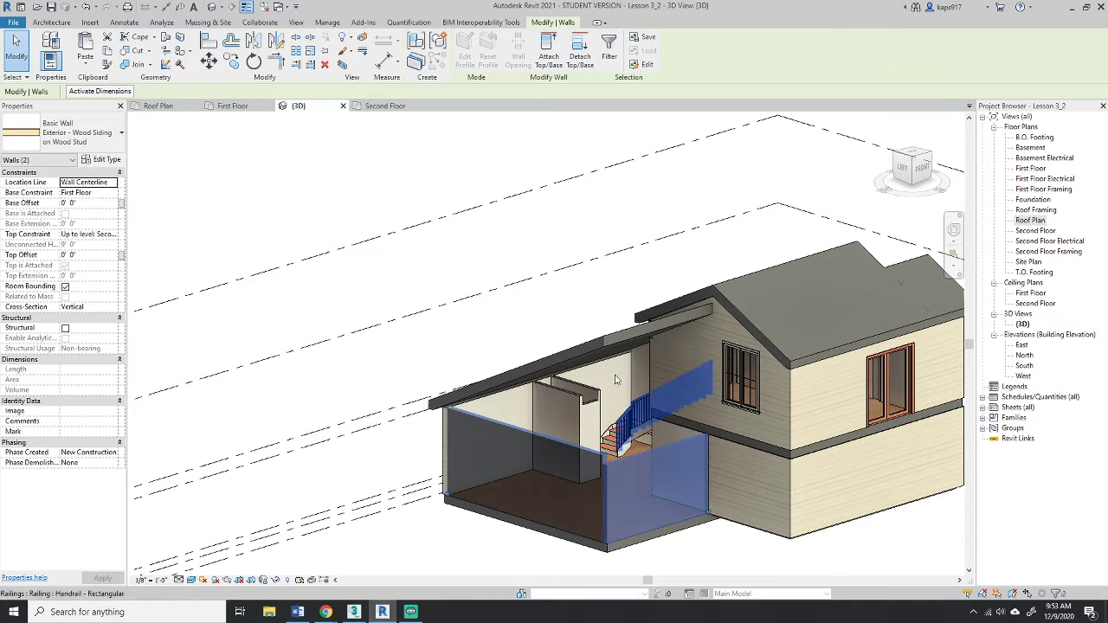
{"action": "left_click", "coordinate": [549, 55]}
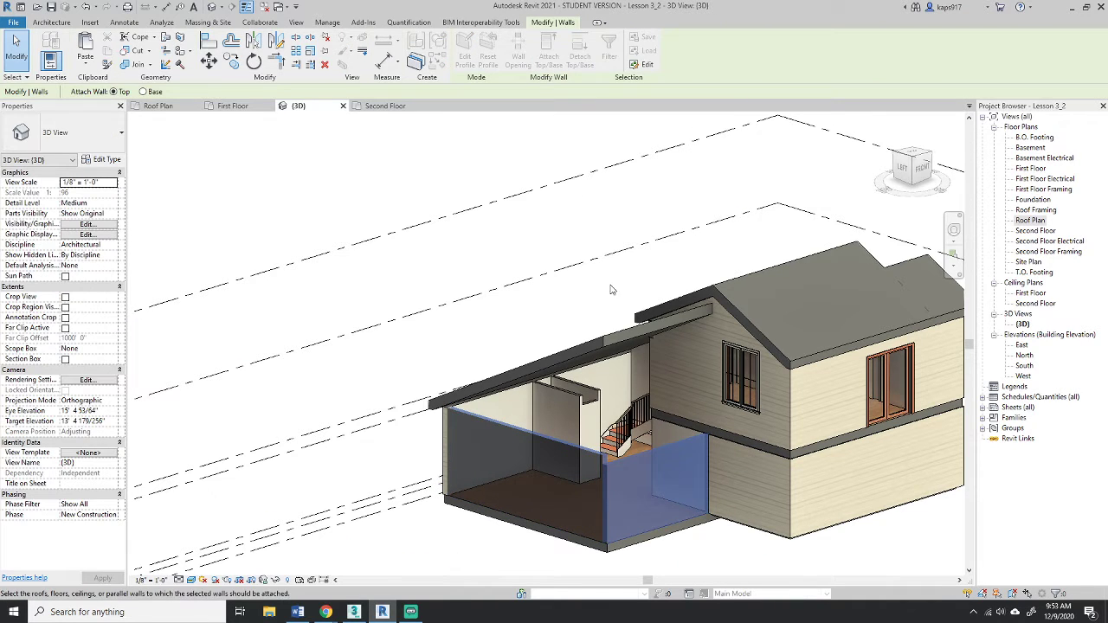
{"action": "left_click", "coordinate": [611, 335]}
{"action": "key", "text": "Escape"}
{"action": "scroll", "coordinate": [596, 301], "scroll_direction": "down", "scroll_amount": 5}
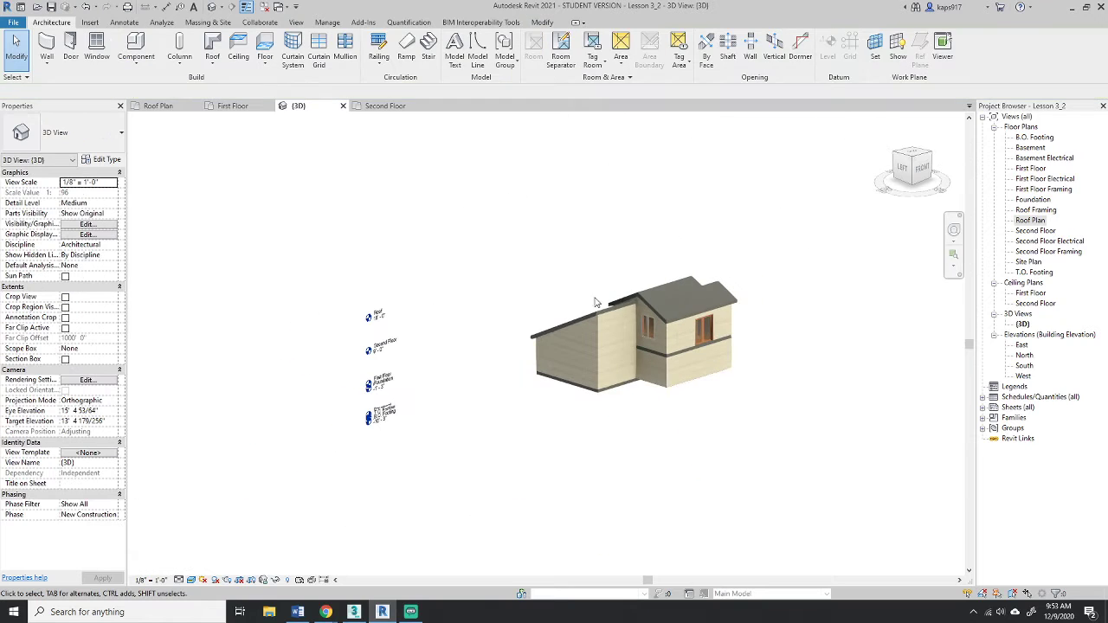
- Examine the second-floor walls and the gable gap on the garage side of the house in the 3D view
{"action": "scroll", "coordinate": [596, 301], "scroll_direction": "up", "scroll_amount": 1}
{"action": "left_click", "coordinate": [911, 175]}
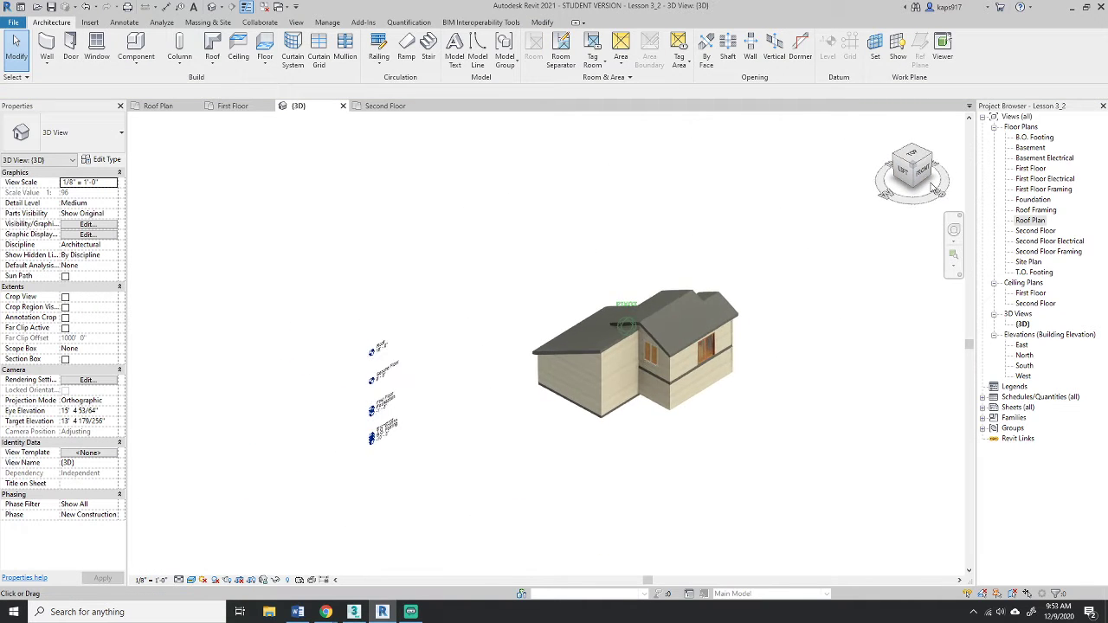
{"action": "middle_click_drag", "start_coordinate": [775, 178], "coordinate": [426, 132], "text": "shift"}
{"action": "left_click_drag", "start_coordinate": [442, 557], "coordinate": [911, 174]}
{"action": "scroll", "coordinate": [623, 320], "scroll_direction": "up", "scroll_amount": 5}
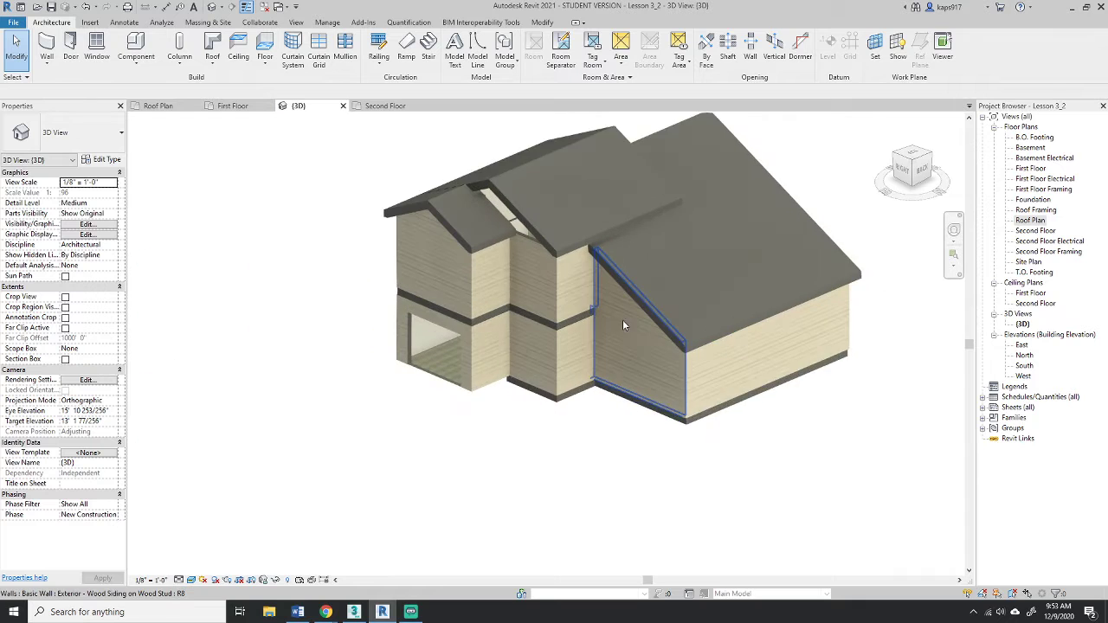
{"action": "left_click", "coordinate": [571, 294]}
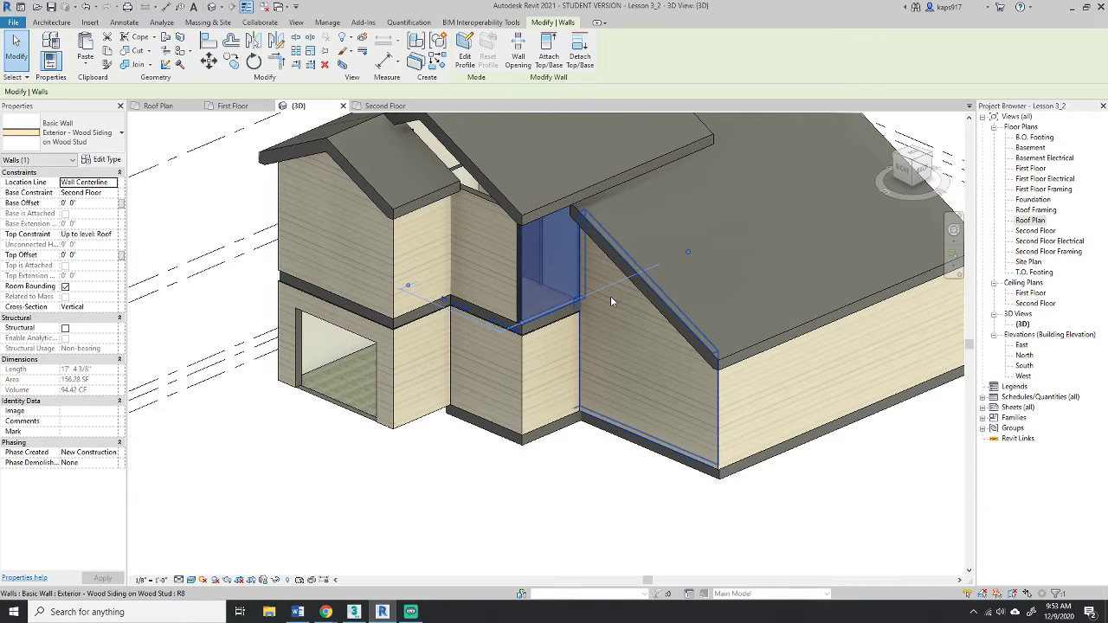
{"action": "middle_click_drag", "start_coordinate": [611, 297], "coordinate": [938, 170], "text": "shift"}
{"action": "left_click_drag", "start_coordinate": [914, 163], "coordinate": [923, 177]}
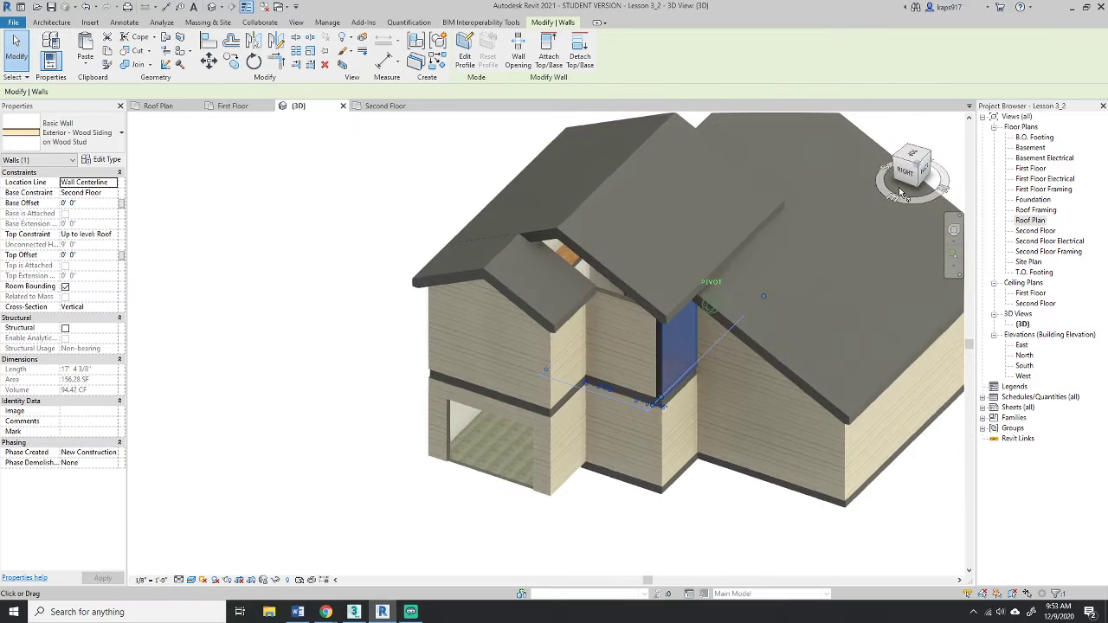
- In the Second Floor plan, shorten the exterior wall beneath the open gable to 7' 6" so it ends at the projecting bay
{"action": "left_click", "coordinate": [614, 340]}
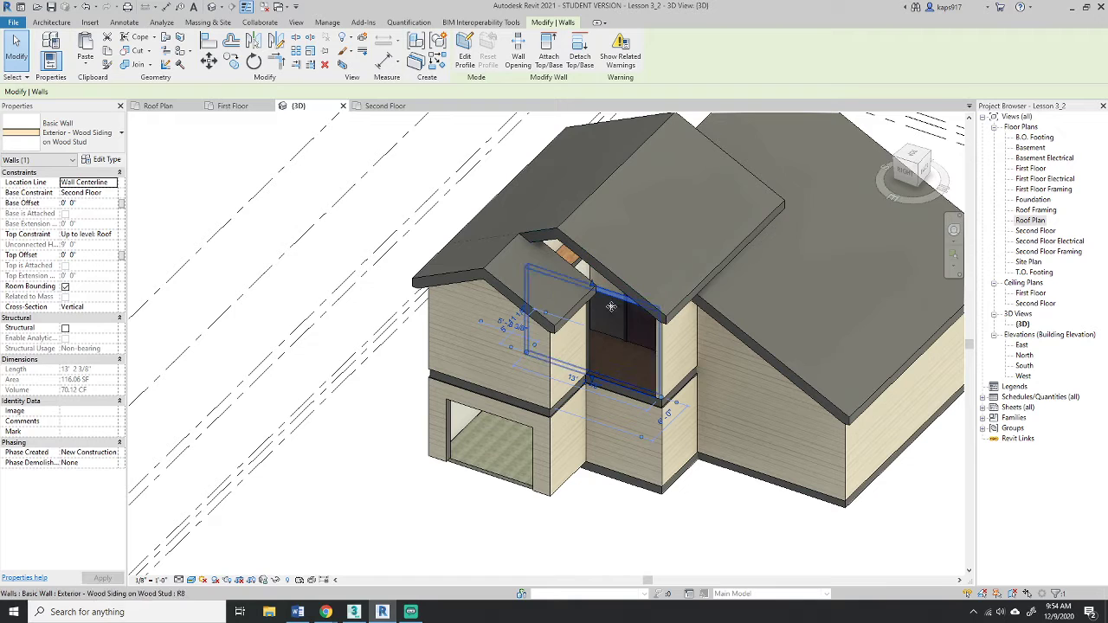
{"action": "double_click", "coordinate": [1036, 230]}
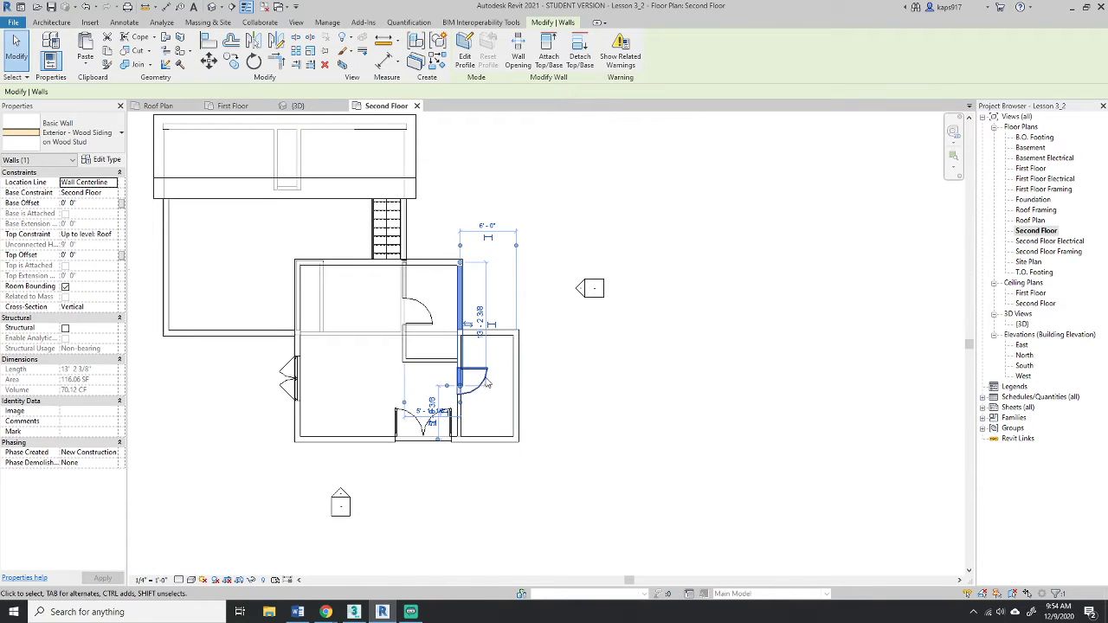
{"action": "scroll", "coordinate": [487, 383], "scroll_direction": "up", "scroll_amount": 2}
{"action": "left_click_drag", "start_coordinate": [441, 393], "coordinate": [442, 293]}
{"action": "left_click", "coordinate": [509, 268]}
{"action": "left_click", "coordinate": [443, 251]}
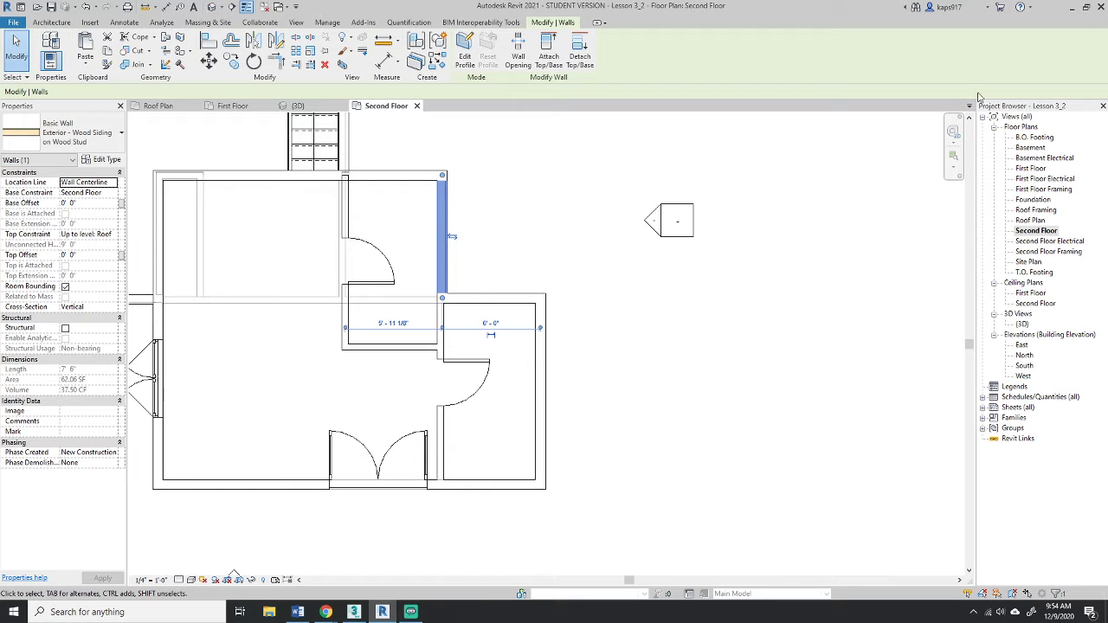
- Open the shortened second-floor wall's profile for editing in the 3D view, seen straight from the Right side
{"action": "left_click", "coordinate": [231, 7]}
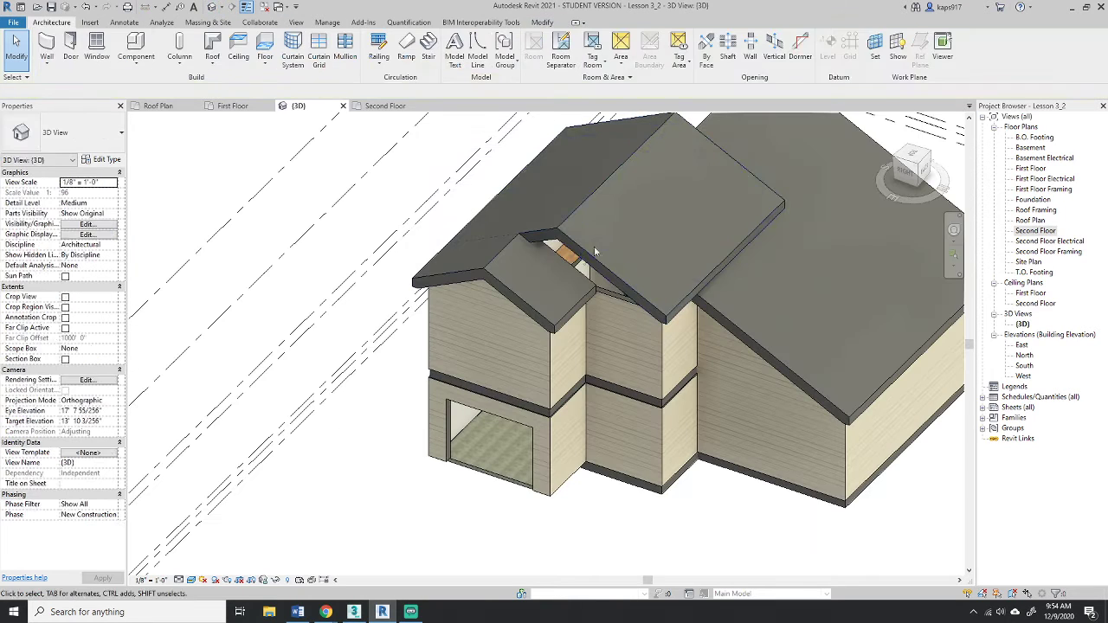
{"action": "left_click", "coordinate": [904, 171]}
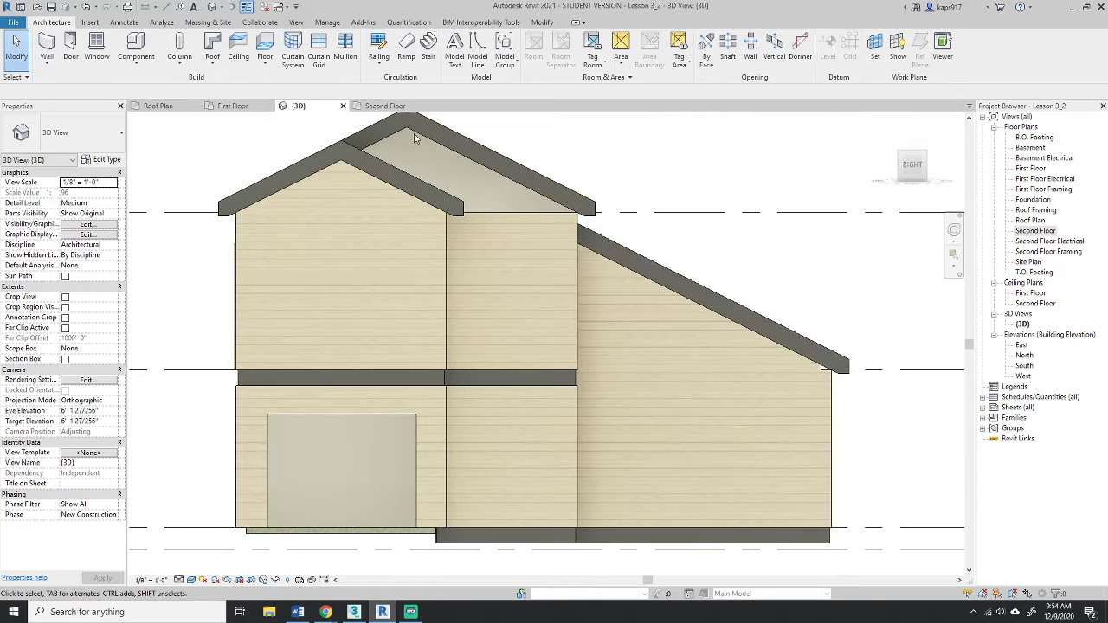
{"action": "left_click", "coordinate": [387, 138]}
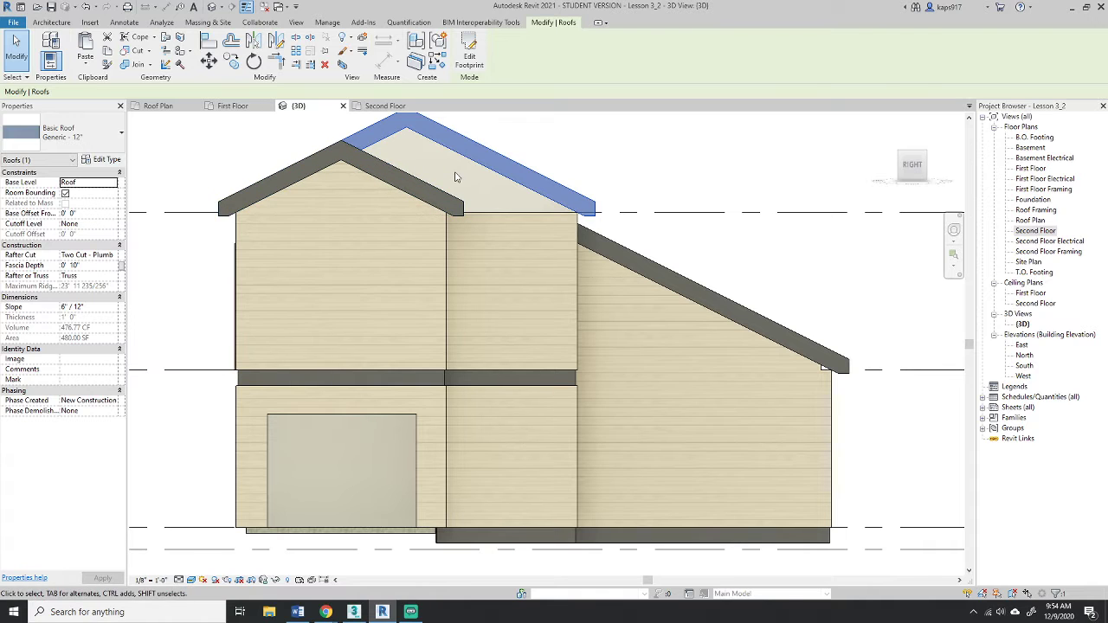
{"action": "left_click", "coordinate": [510, 222]}
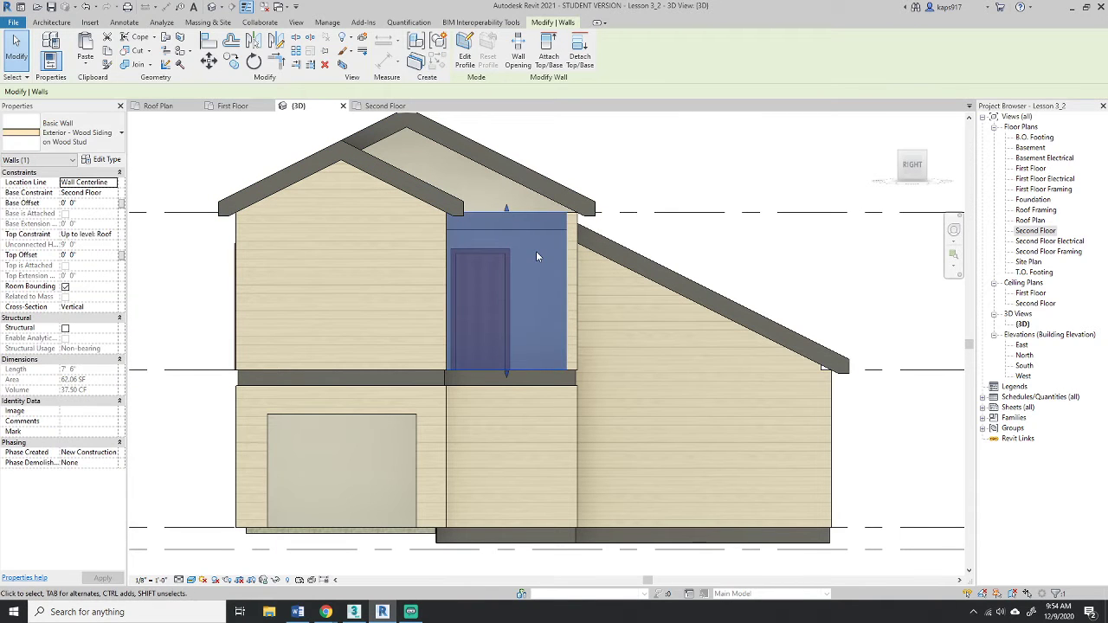
{"action": "left_click", "coordinate": [907, 179]}
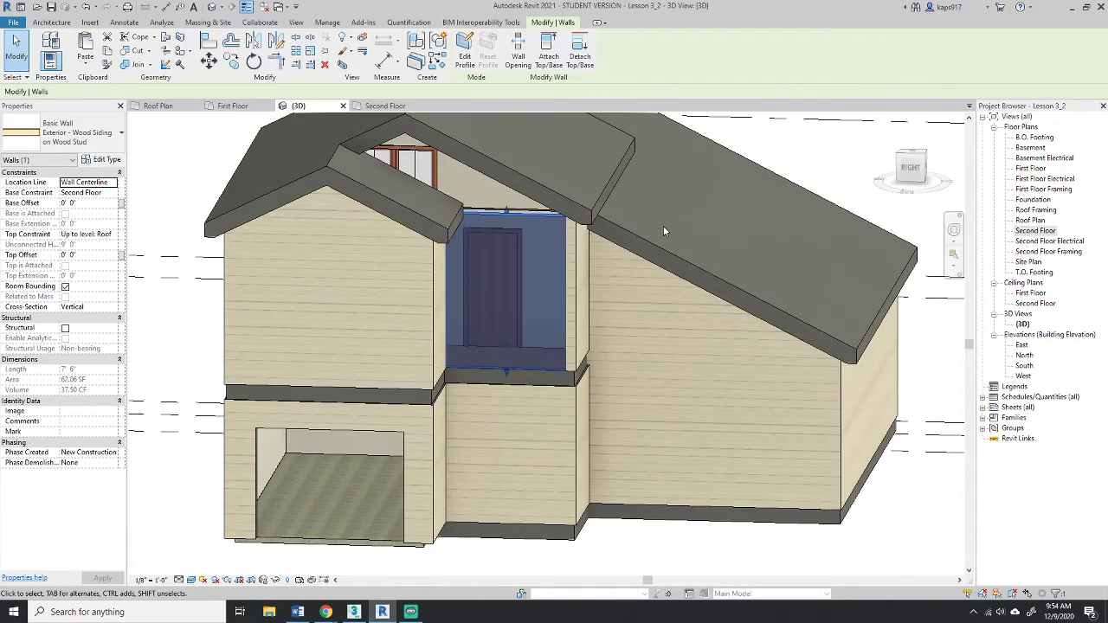
{"action": "key", "text": "Escape"}
{"action": "left_click", "coordinate": [540, 227]}
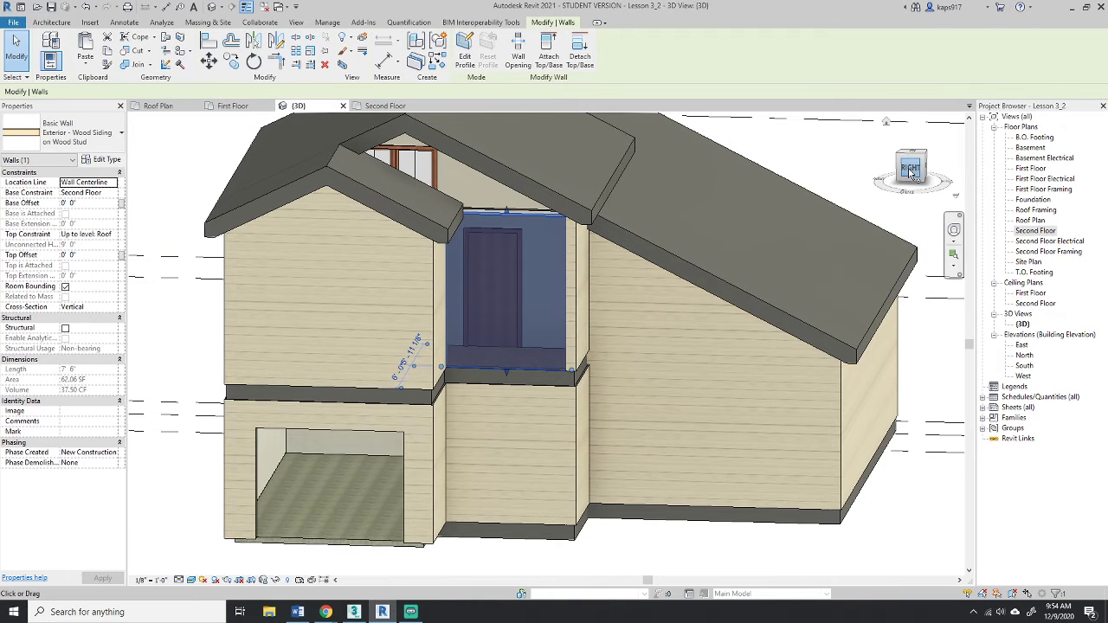
{"action": "left_click", "coordinate": [909, 166]}
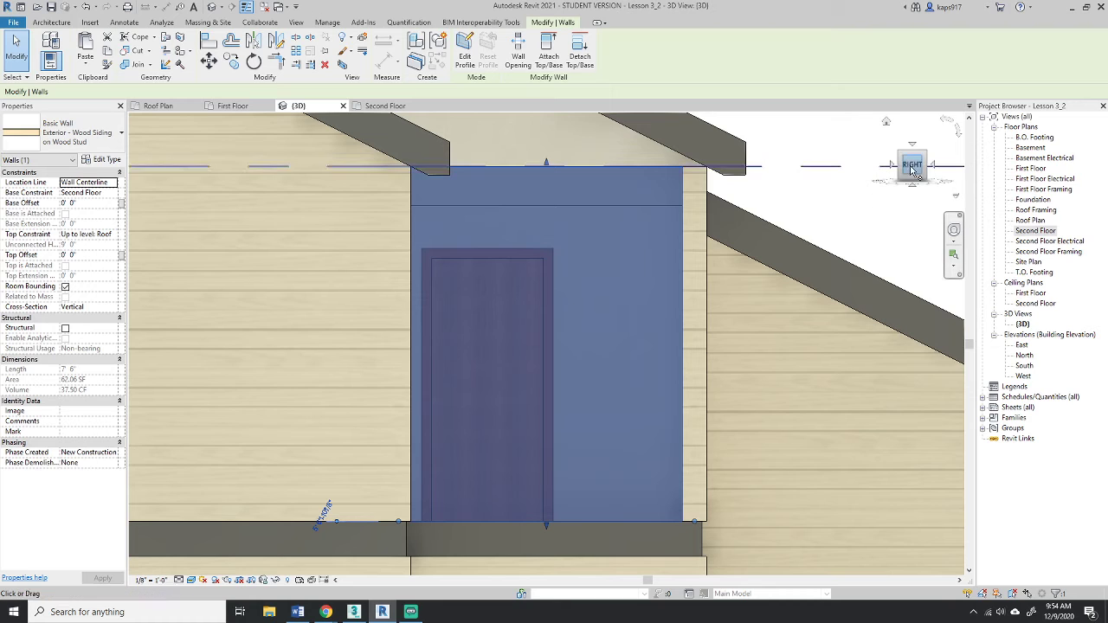
{"action": "scroll", "coordinate": [780, 312], "scroll_direction": "down", "scroll_amount": 5}
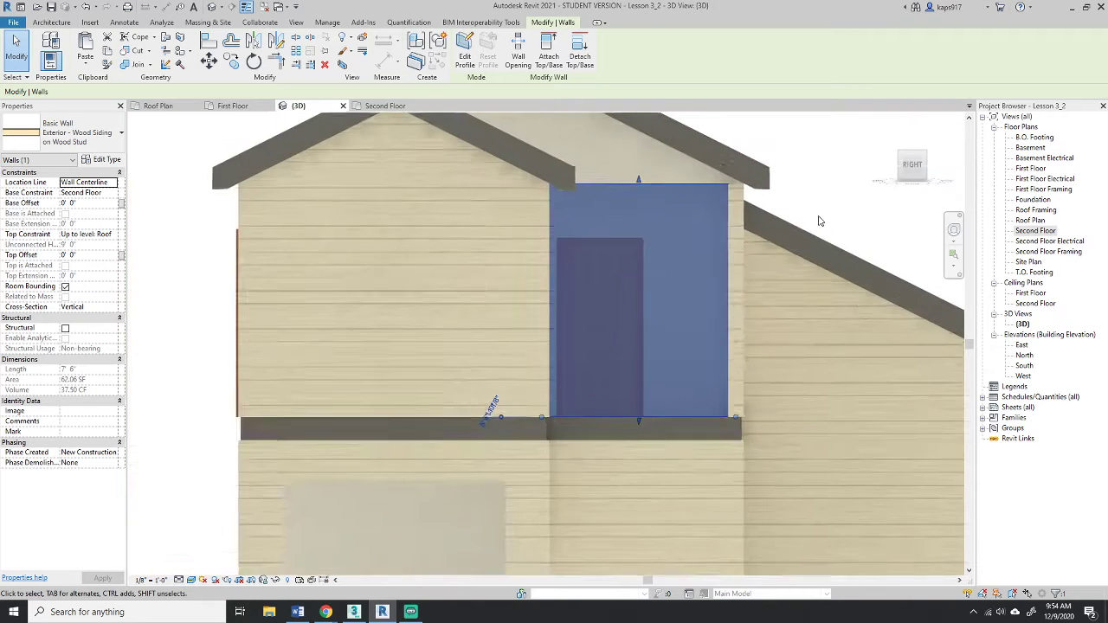
{"action": "middle_click_drag", "start_coordinate": [741, 325], "coordinate": [682, 325]}
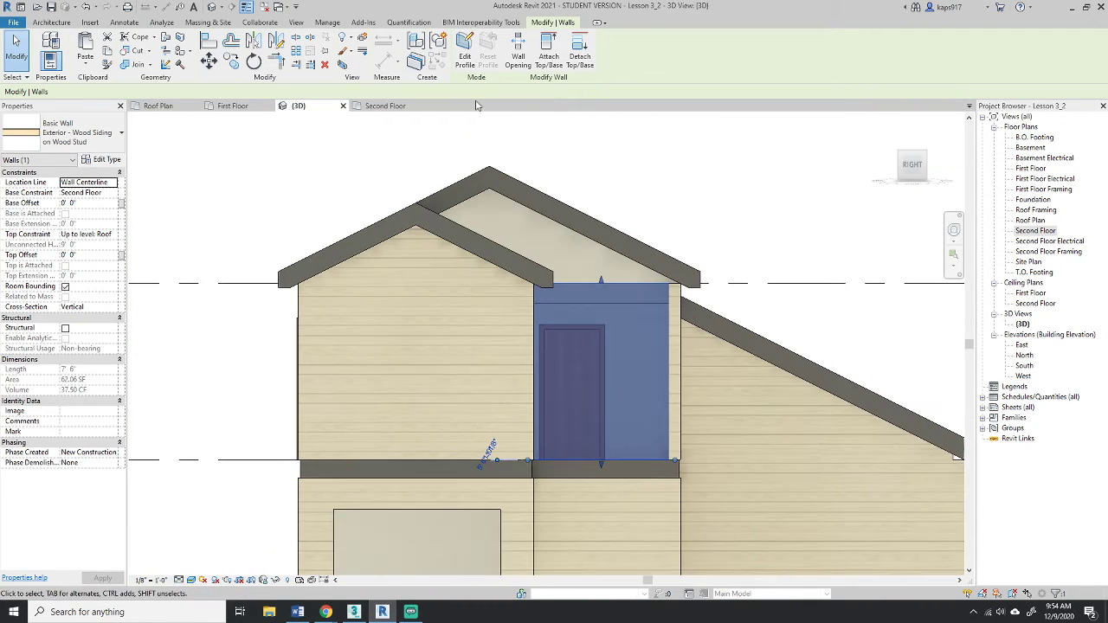
{"action": "left_click", "coordinate": [465, 60]}
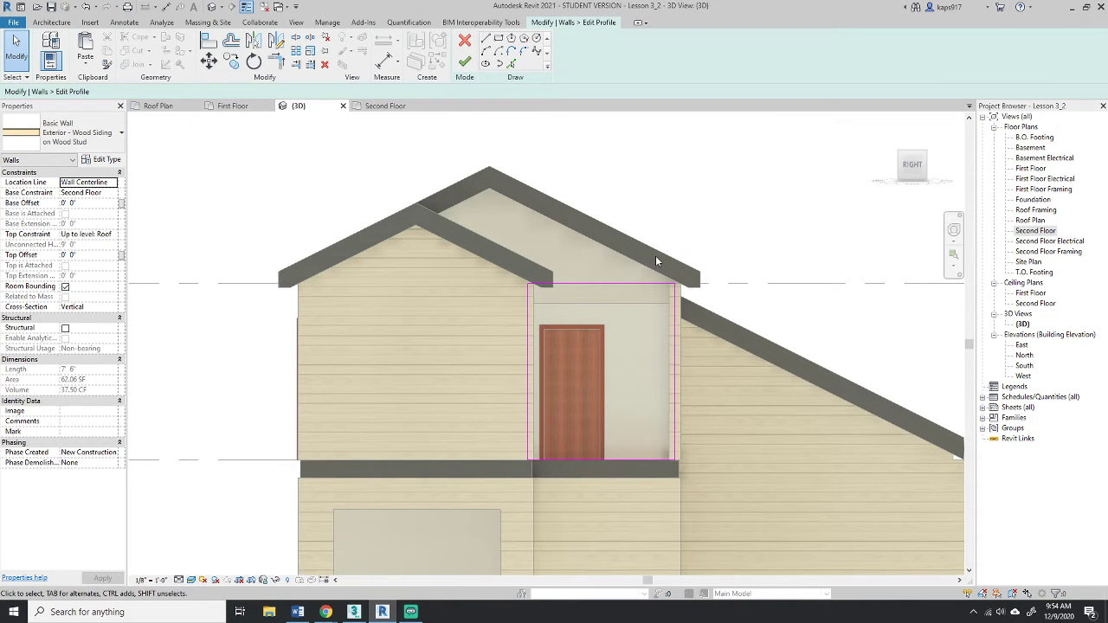
- Add profile lines from the undersides of both main gable roof slopes and the small gable's slope facing the shortened wall
{"action": "left_click", "coordinate": [512, 64]}
{"action": "scroll", "coordinate": [565, 146], "scroll_direction": "up", "scroll_amount": 2}
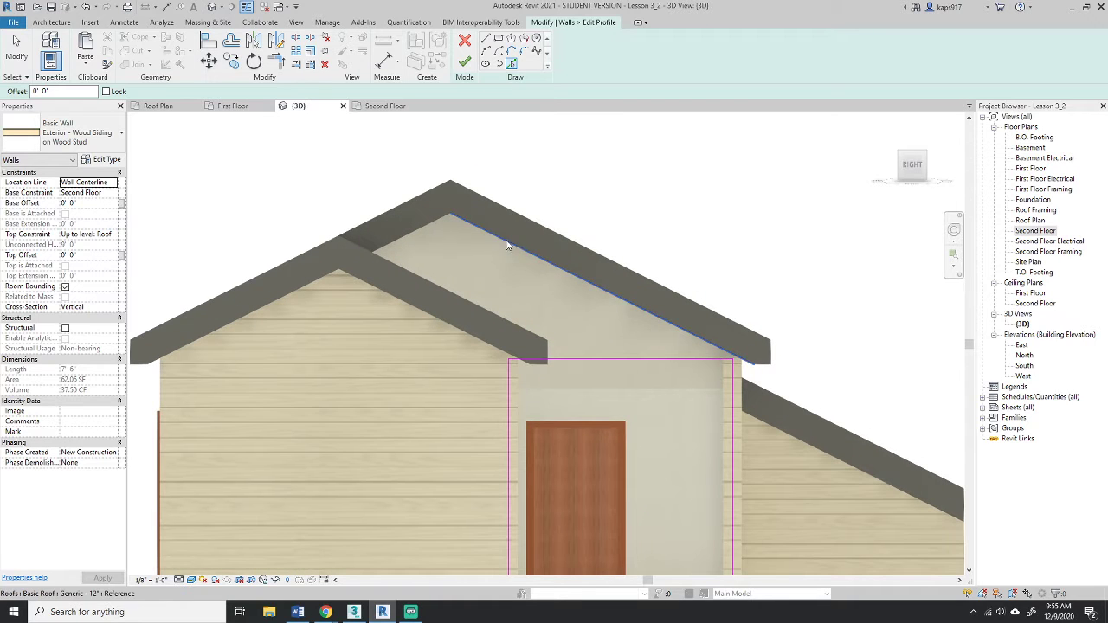
{"action": "left_click", "coordinate": [530, 256]}
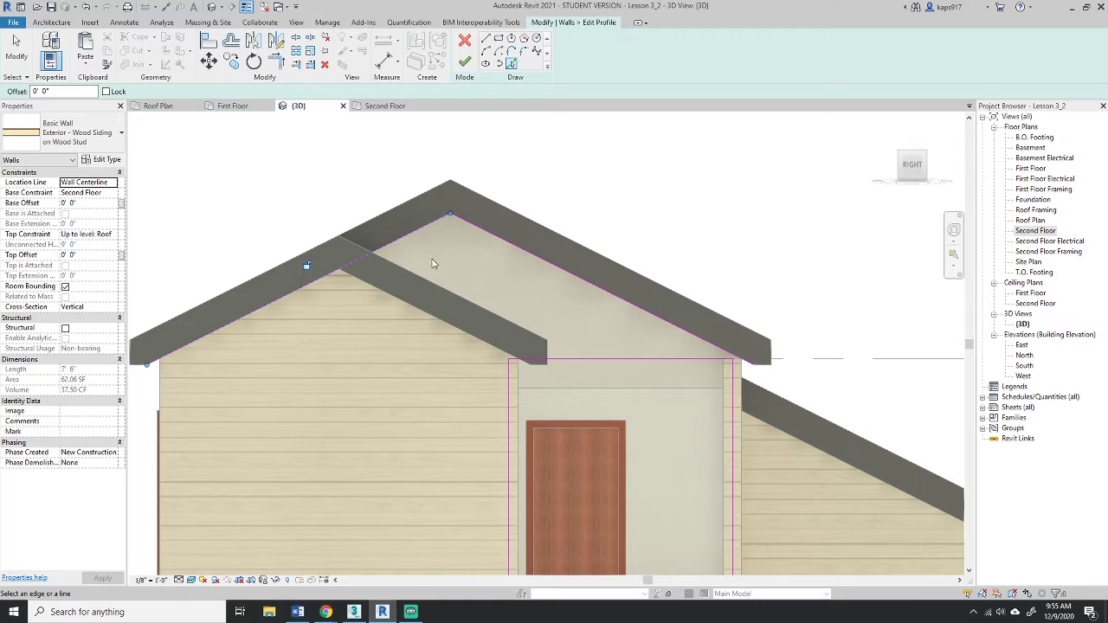
{"action": "left_click", "coordinate": [411, 309]}
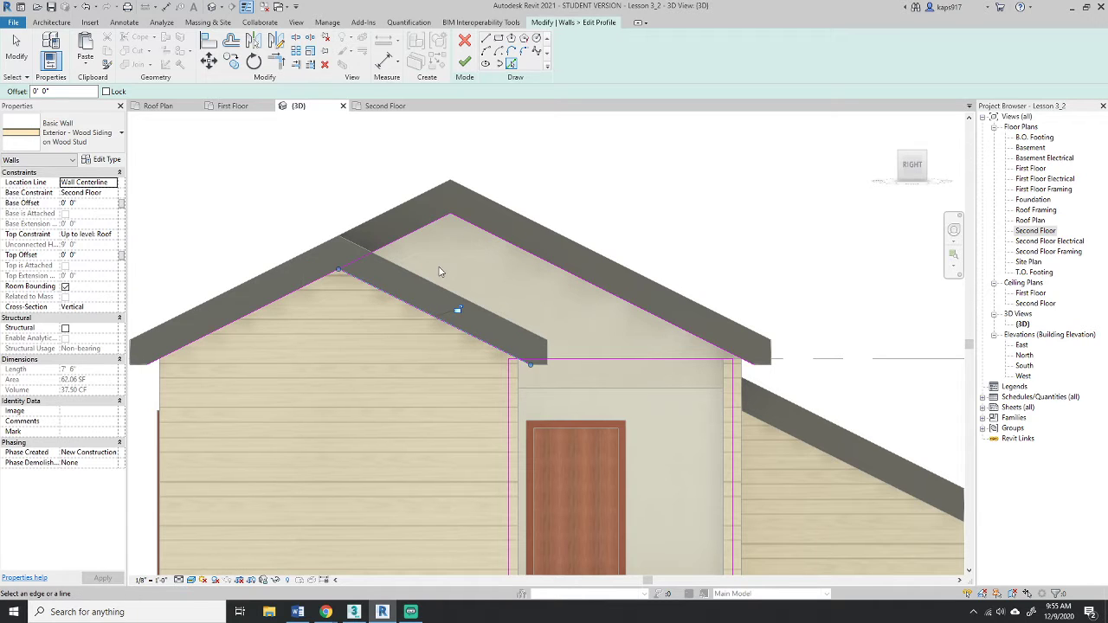
- Trim the main gable's slope line in the profile sketch where it meets the small gable roof's line
{"action": "left_click", "coordinate": [275, 63]}
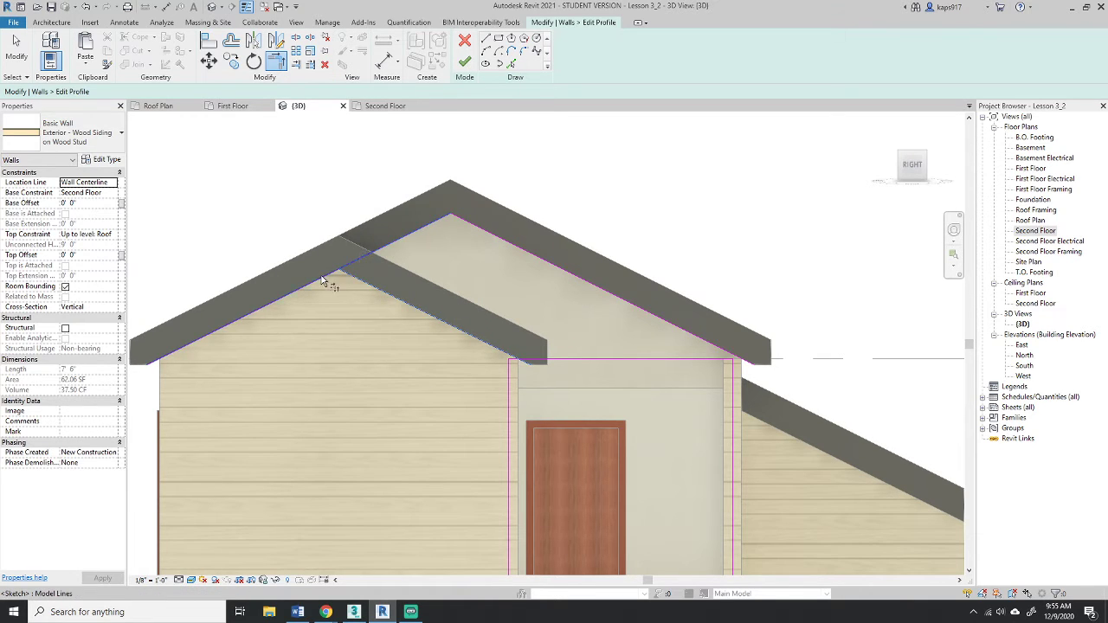
{"action": "left_click", "coordinate": [364, 260]}
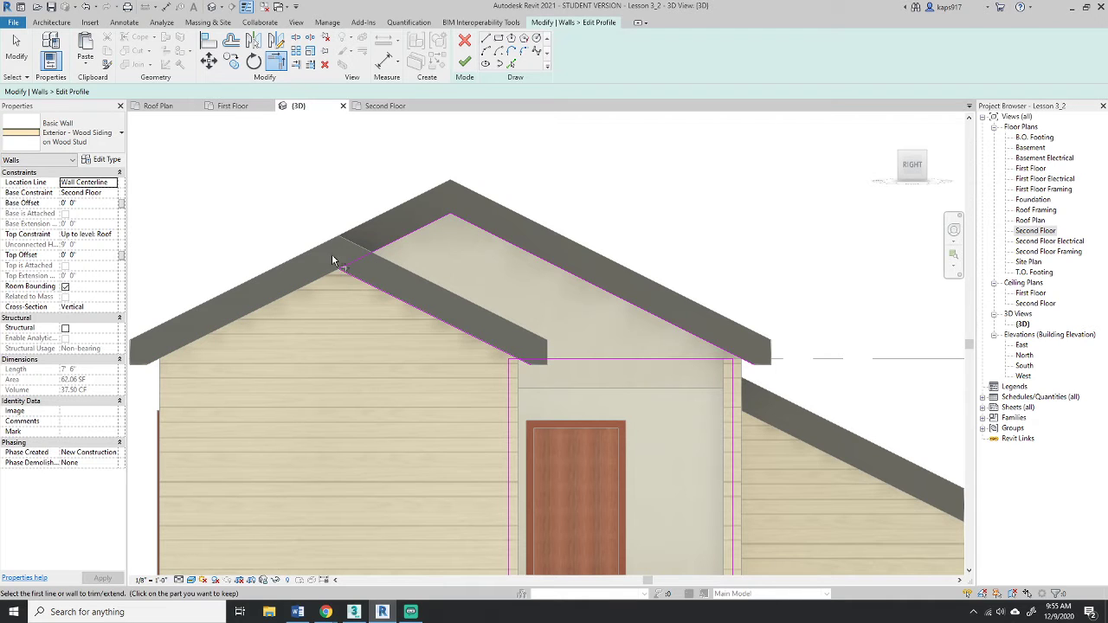
{"action": "left_click", "coordinate": [419, 227]}
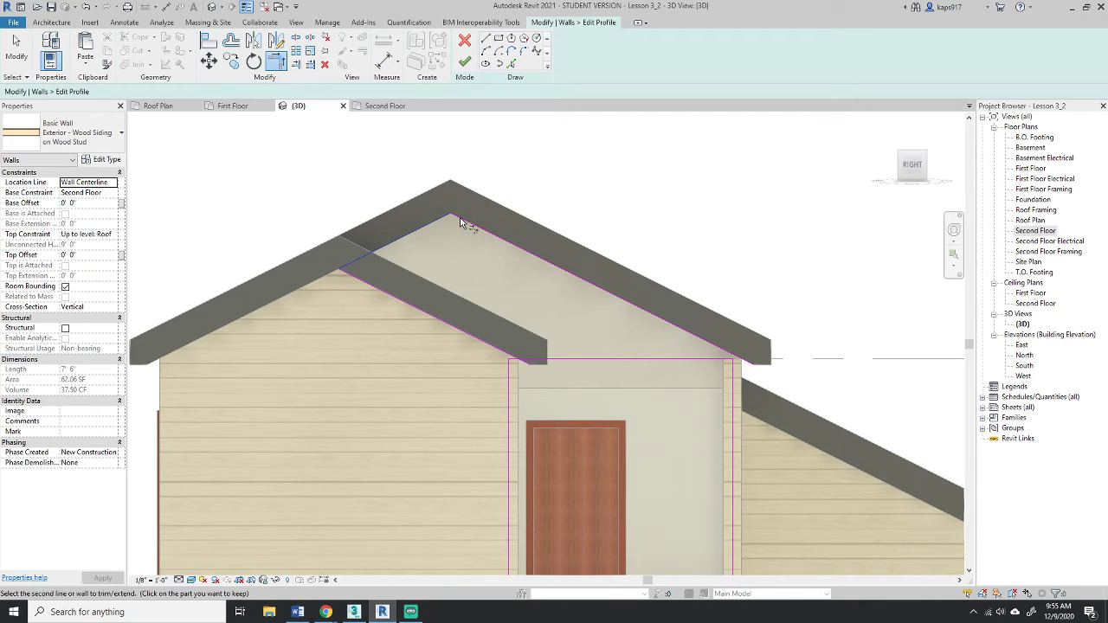
- Trim the main gable's other slope line to a corner with the wall profile's vertical edge beside the lower roof
{"action": "scroll", "coordinate": [675, 260], "scroll_direction": "up", "scroll_amount": 3}
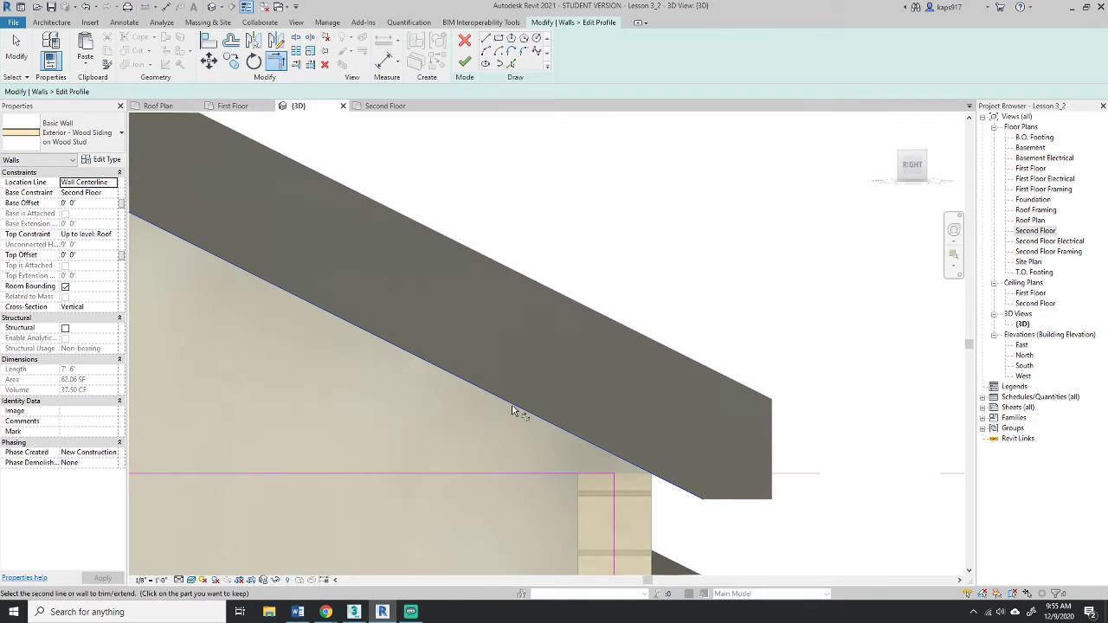
{"action": "middle_click_drag", "start_coordinate": [555, 384], "coordinate": [595, 240]}
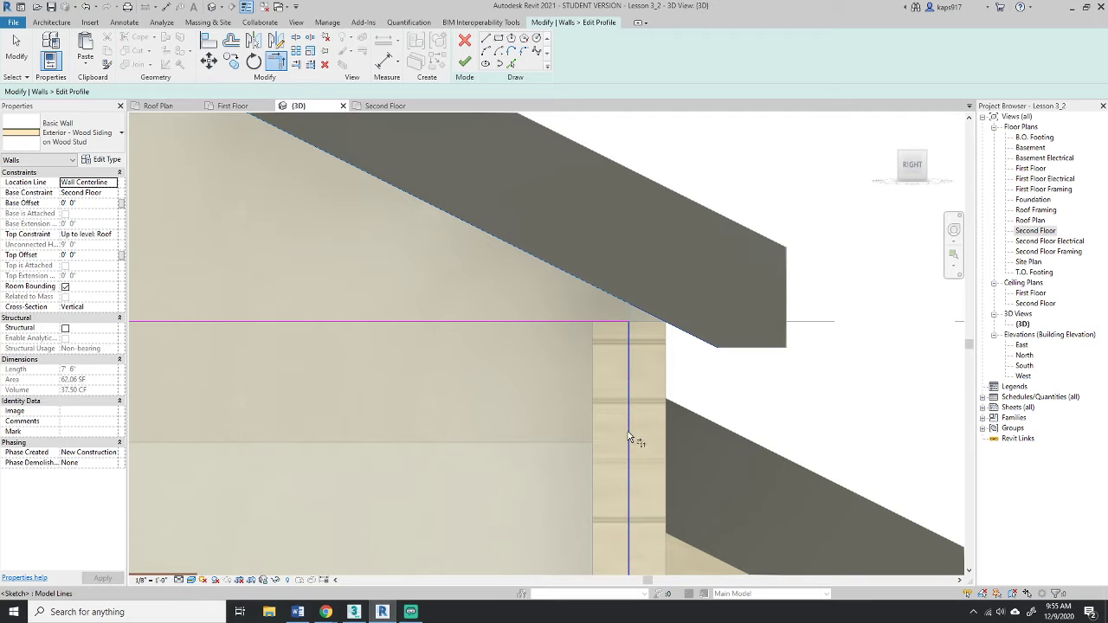
{"action": "key", "text": "t"}
{"action": "key", "text": "r"}
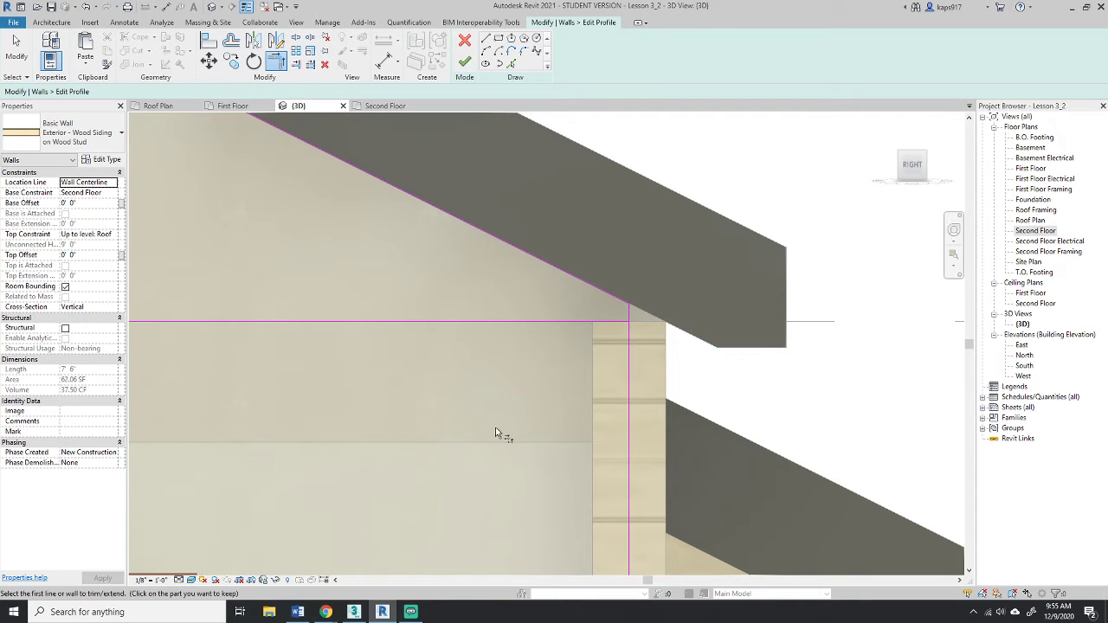
- Trim the small gable's slope line to a corner with the wall profile's vertical edge next to the projecting bay
{"action": "scroll", "coordinate": [495, 433], "scroll_direction": "down", "scroll_amount": 3}
{"action": "scroll", "coordinate": [485, 429], "scroll_direction": "up", "scroll_amount": 2}
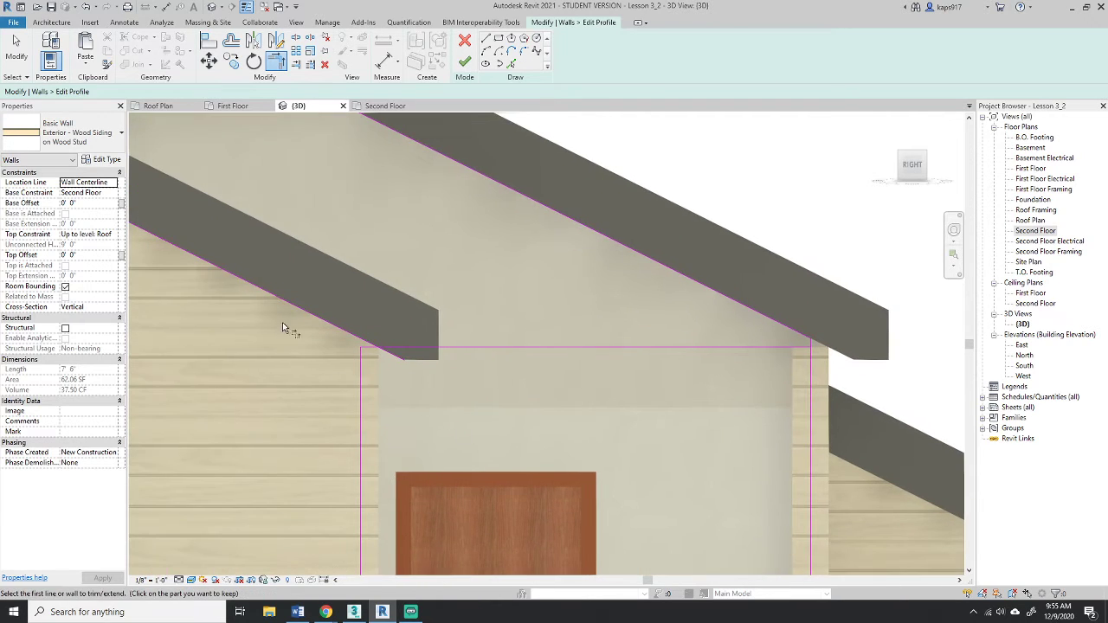
{"action": "left_click", "coordinate": [271, 300]}
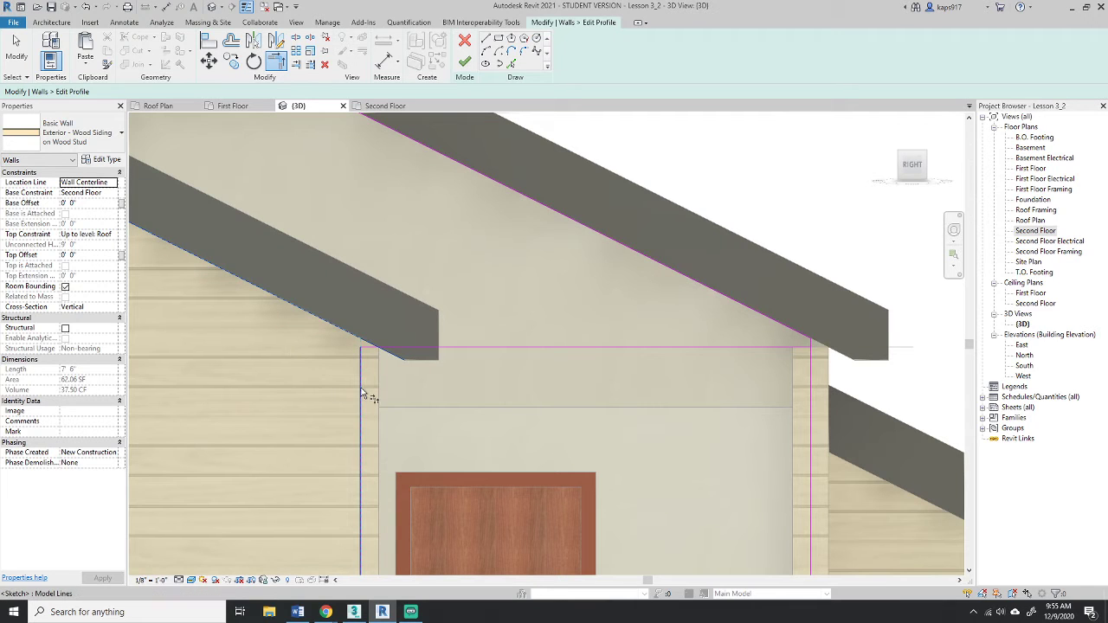
{"action": "left_click", "coordinate": [362, 394]}
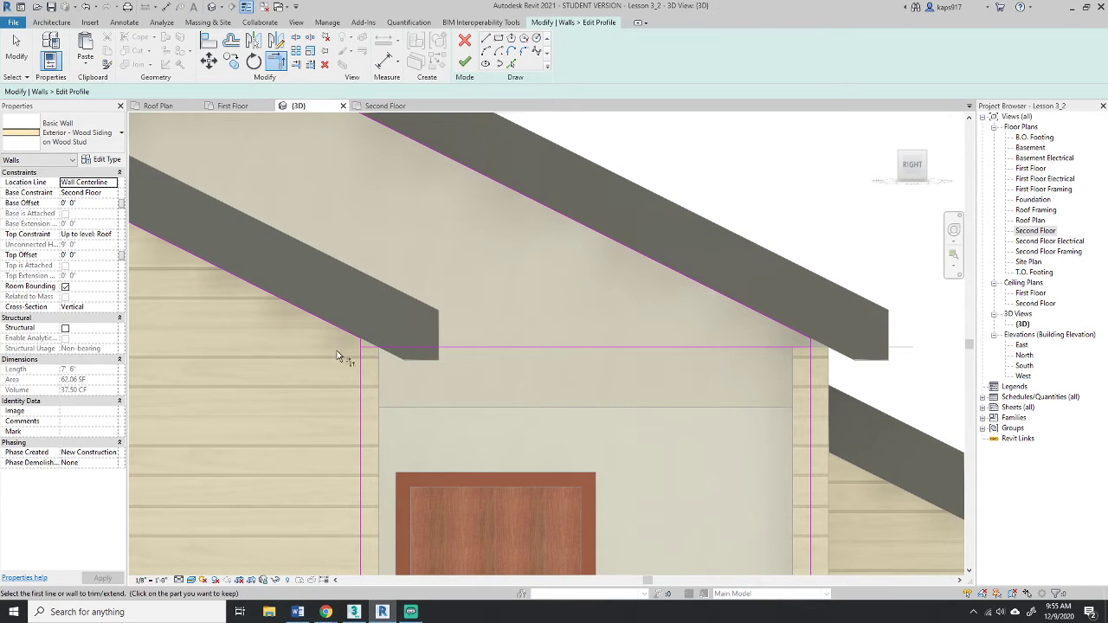
{"action": "key", "text": "Escape"}
{"action": "key", "text": "Escape"}
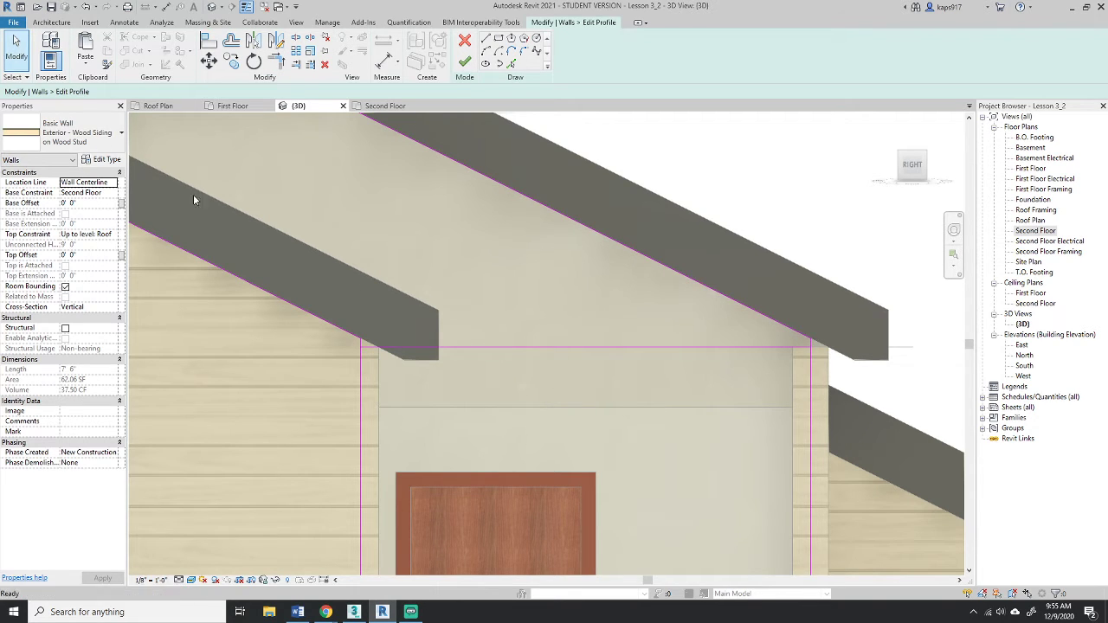
- Delete the old horizontal top line from the wall's profile sketch and finish the profile edit without saving the project
{"action": "left_click", "coordinate": [530, 348]}
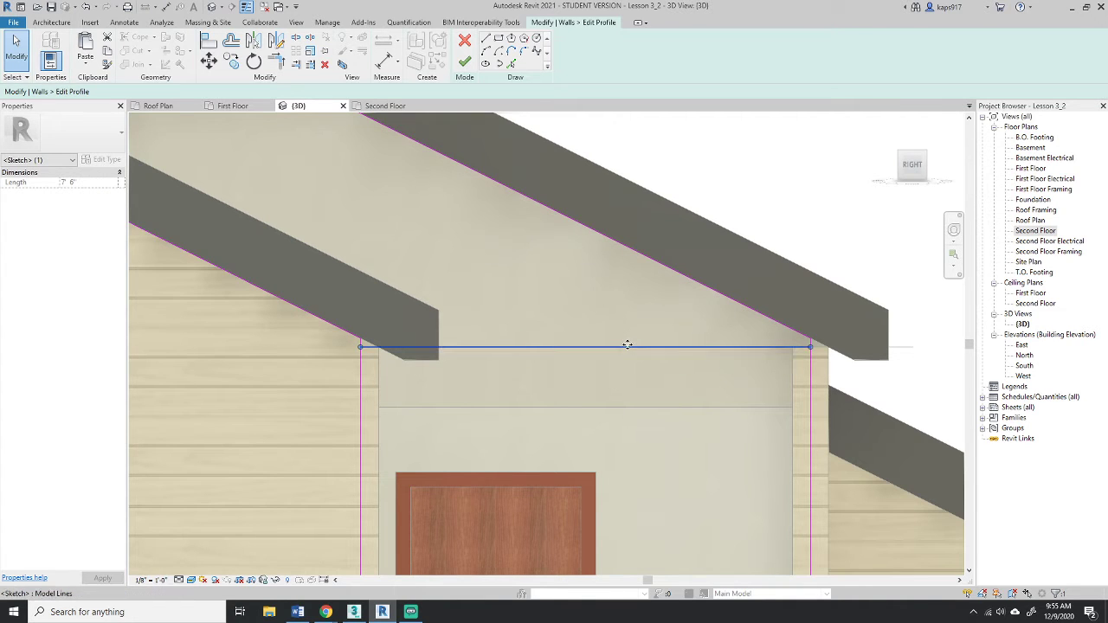
{"action": "key", "text": "Delete"}
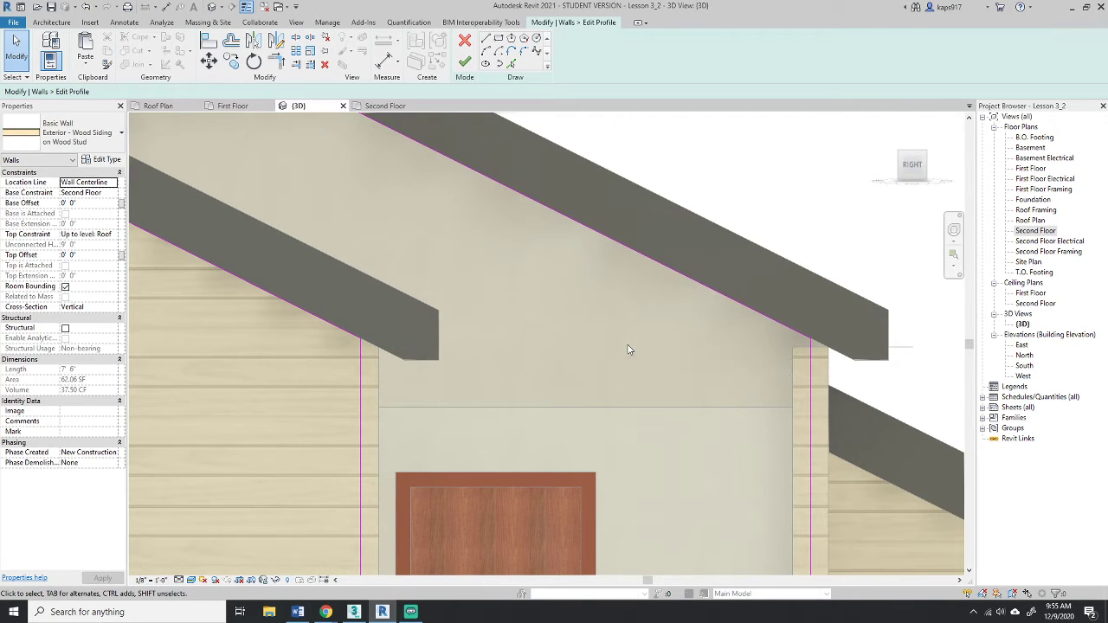
{"action": "scroll", "coordinate": [628, 350], "scroll_direction": "down", "scroll_amount": 3}
{"action": "scroll", "coordinate": [560, 433], "scroll_direction": "down", "scroll_amount": 3}
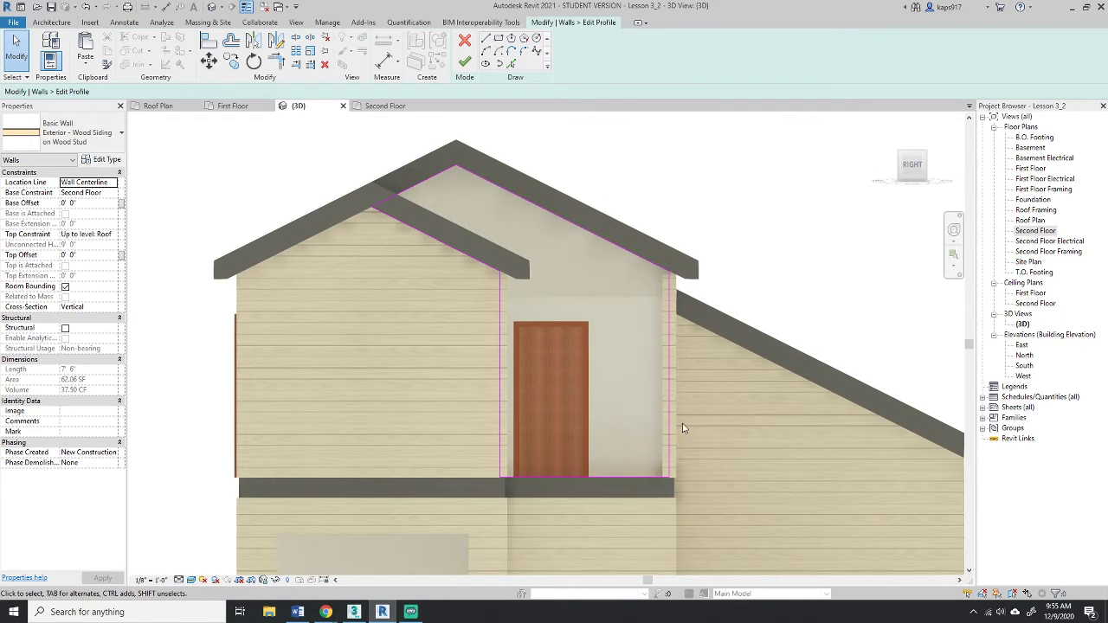
{"action": "left_click", "coordinate": [465, 62]}
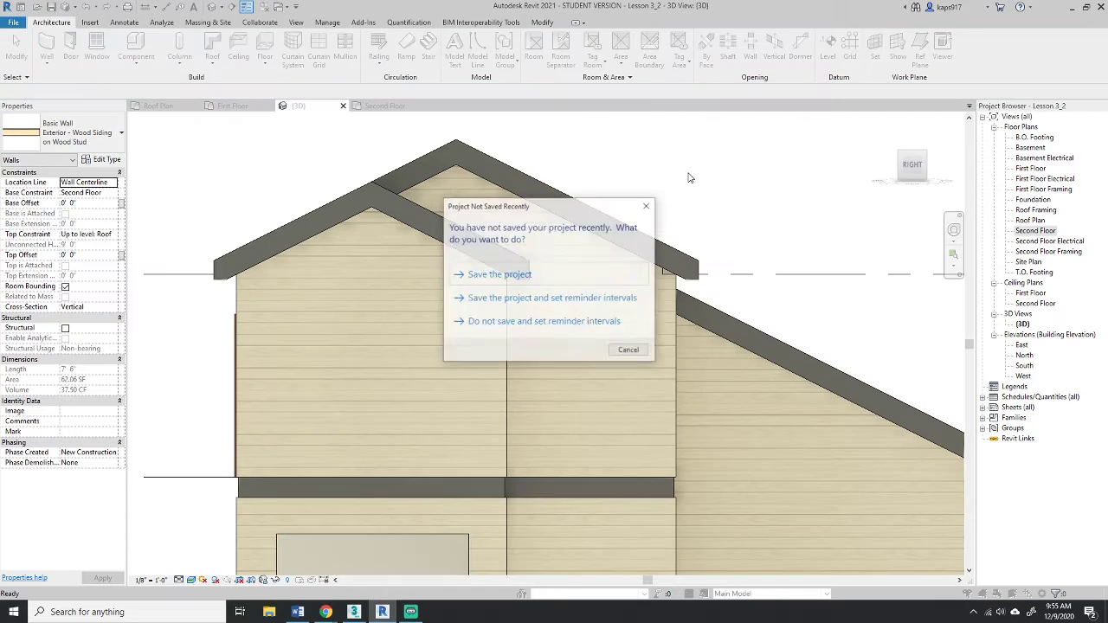
{"action": "left_click", "coordinate": [631, 351]}
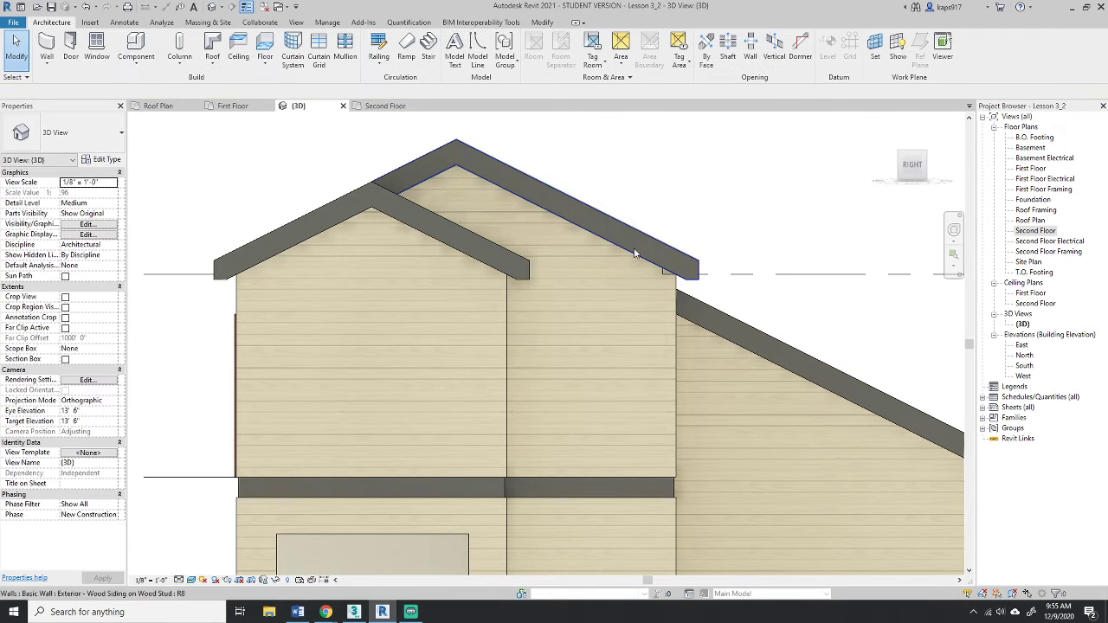
- Attach the top of the second-floor back wall beside the lower roof to the main gable roof
{"action": "left_click", "coordinate": [674, 288]}
{"action": "left_click", "coordinate": [549, 55]}
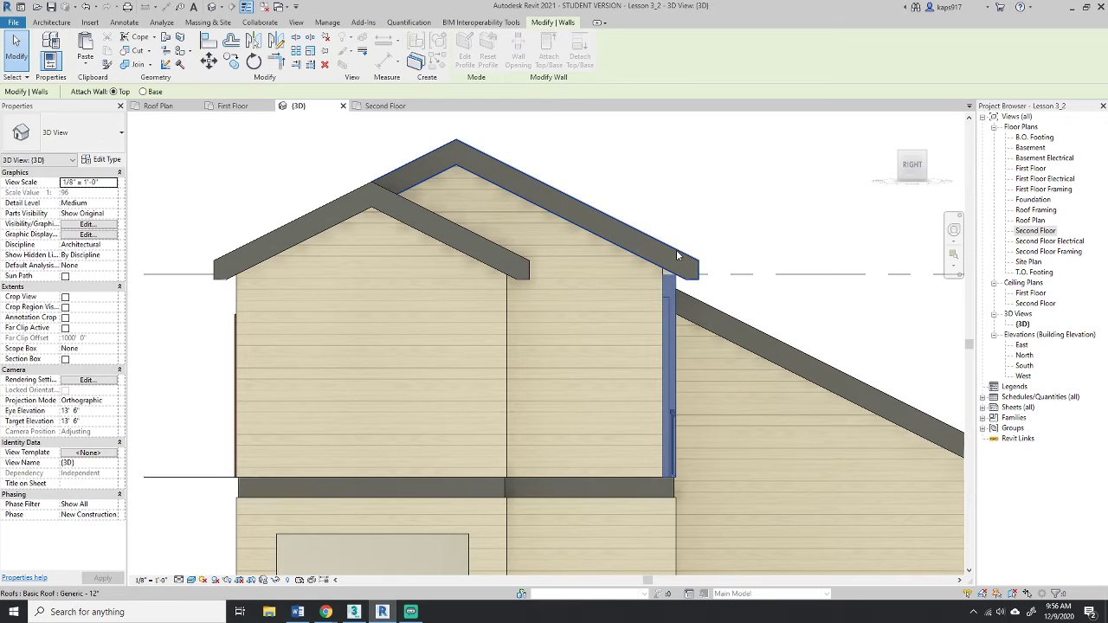
{"action": "left_click", "coordinate": [676, 249]}
{"action": "left_click", "coordinate": [724, 215]}
- Shorten the second-floor back wall in the Second Floor plan so its far end meets the interior partition beside the stairs
{"action": "scroll", "coordinate": [724, 215], "scroll_direction": "down", "scroll_amount": 3}
{"action": "middle_click_drag", "start_coordinate": [724, 214], "coordinate": [776, 265], "text": "shift"}
{"action": "left_click", "coordinate": [728, 323]}
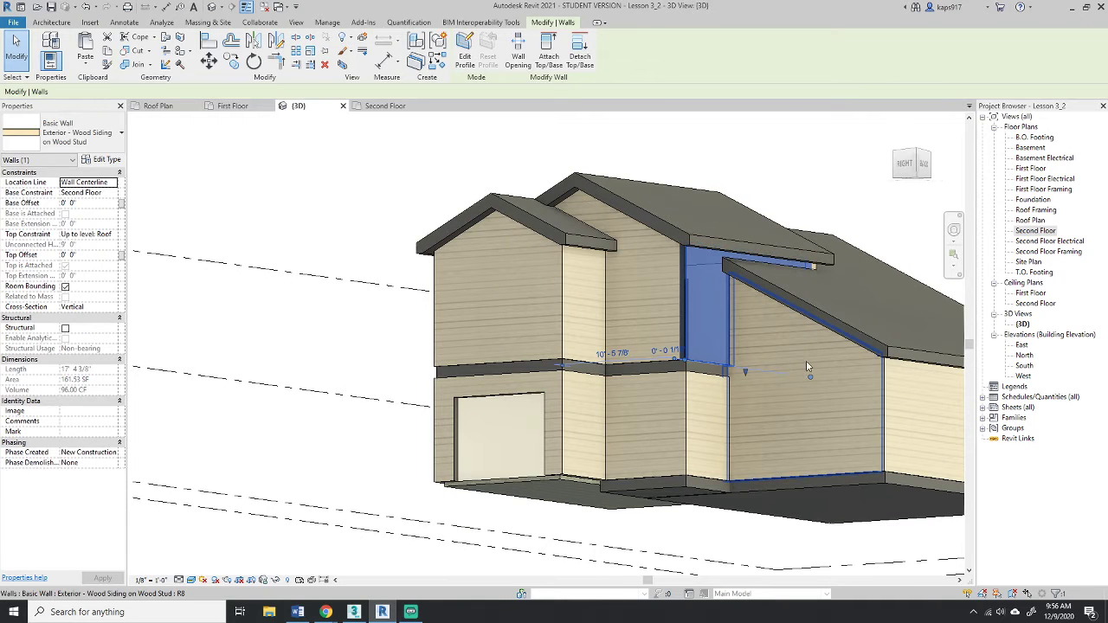
{"action": "double_click", "coordinate": [1034, 233]}
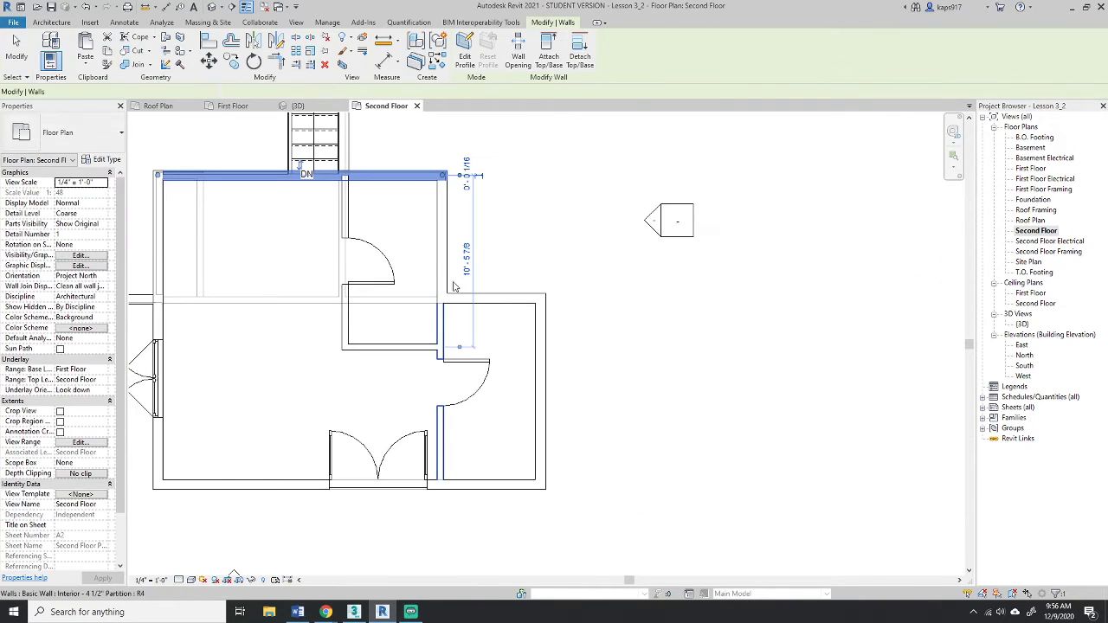
{"action": "middle_click_drag", "start_coordinate": [298, 201], "coordinate": [350, 299]}
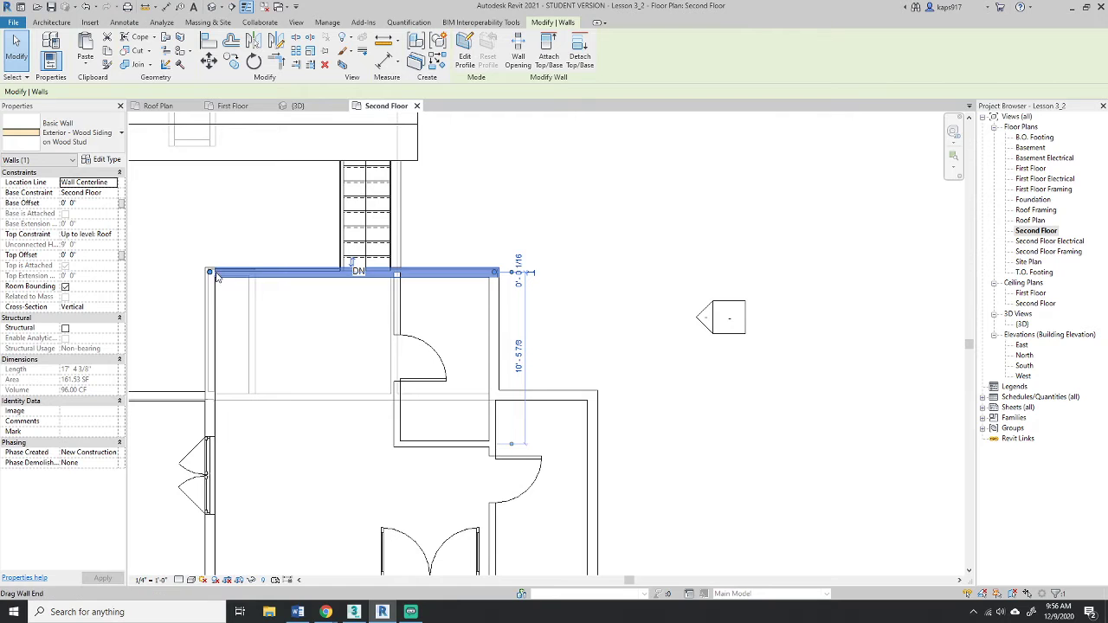
{"action": "left_click_drag", "start_coordinate": [210, 272], "coordinate": [407, 272]}
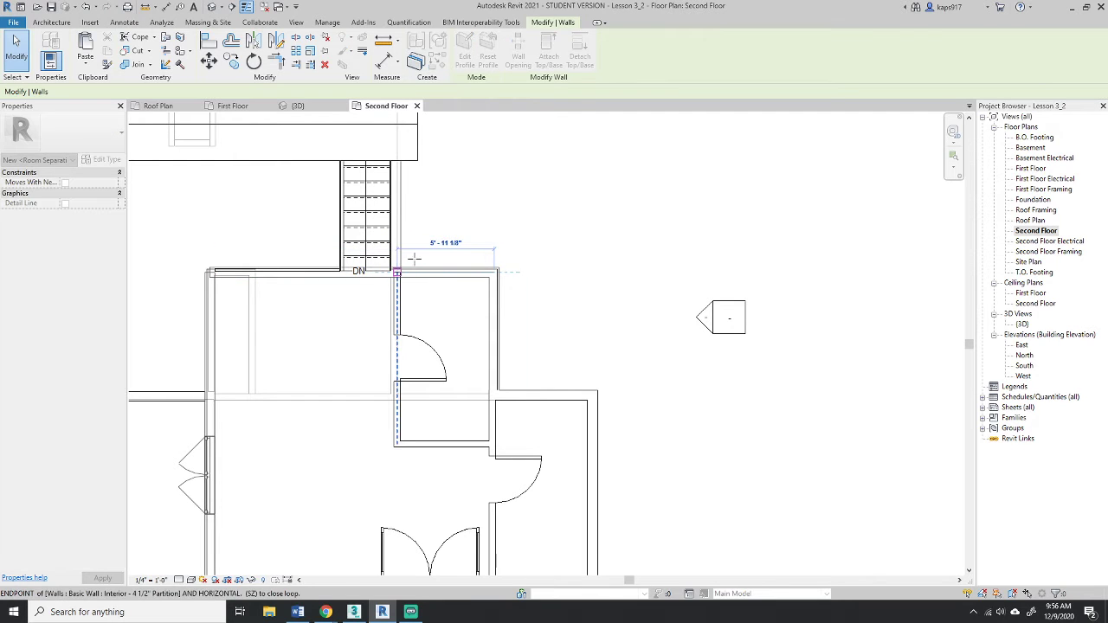
{"action": "left_click", "coordinate": [448, 225]}
{"action": "scroll", "coordinate": [463, 220], "scroll_direction": "down", "scroll_amount": 2}
- Open the shortened second-floor back wall's profile for editing in the 3D view, accepting removal of its top attachment
{"action": "left_click", "coordinate": [212, 7]}
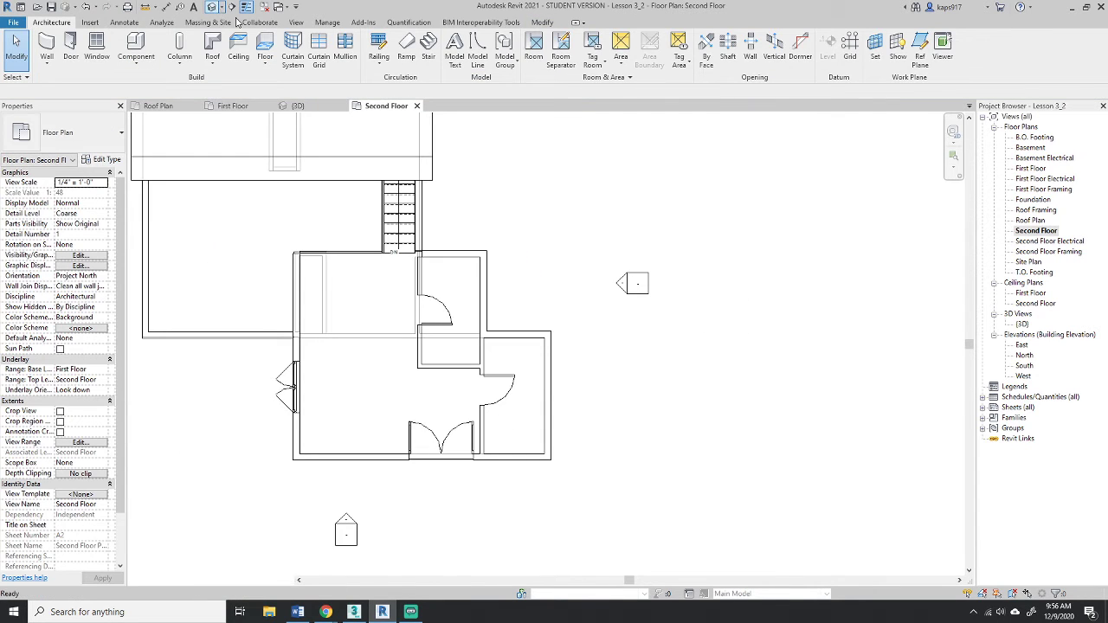
{"action": "scroll", "coordinate": [826, 235], "scroll_direction": "down", "scroll_amount": 2}
{"action": "left_click", "coordinate": [919, 164]}
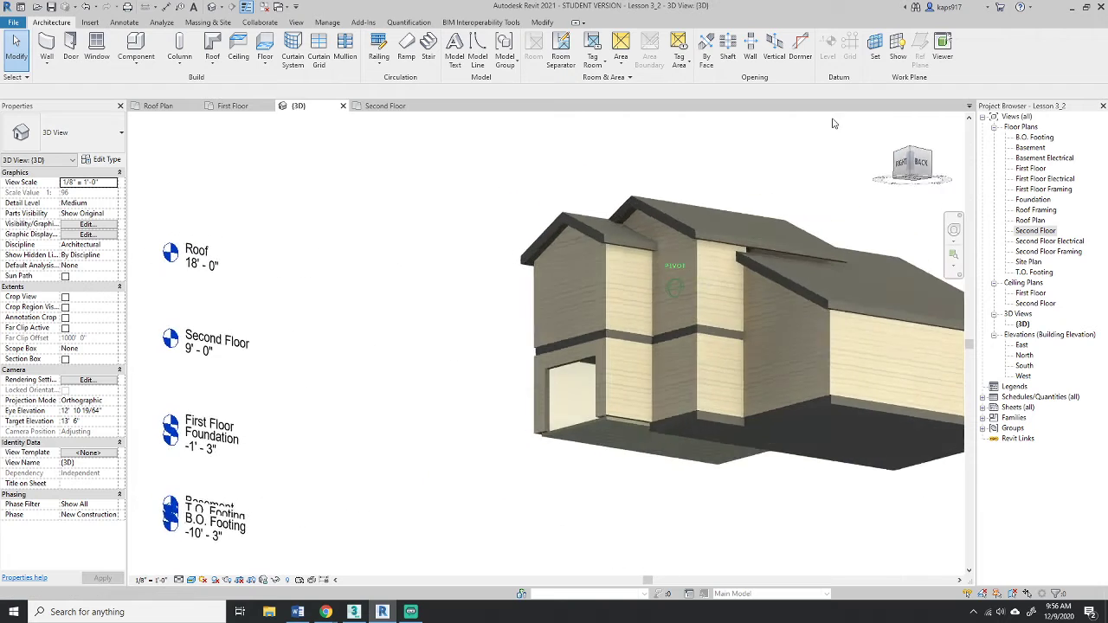
{"action": "middle_click_drag", "start_coordinate": [766, 252], "coordinate": [737, 272], "text": "shift"}
{"action": "scroll", "coordinate": [737, 272], "scroll_direction": "up", "scroll_amount": 5}
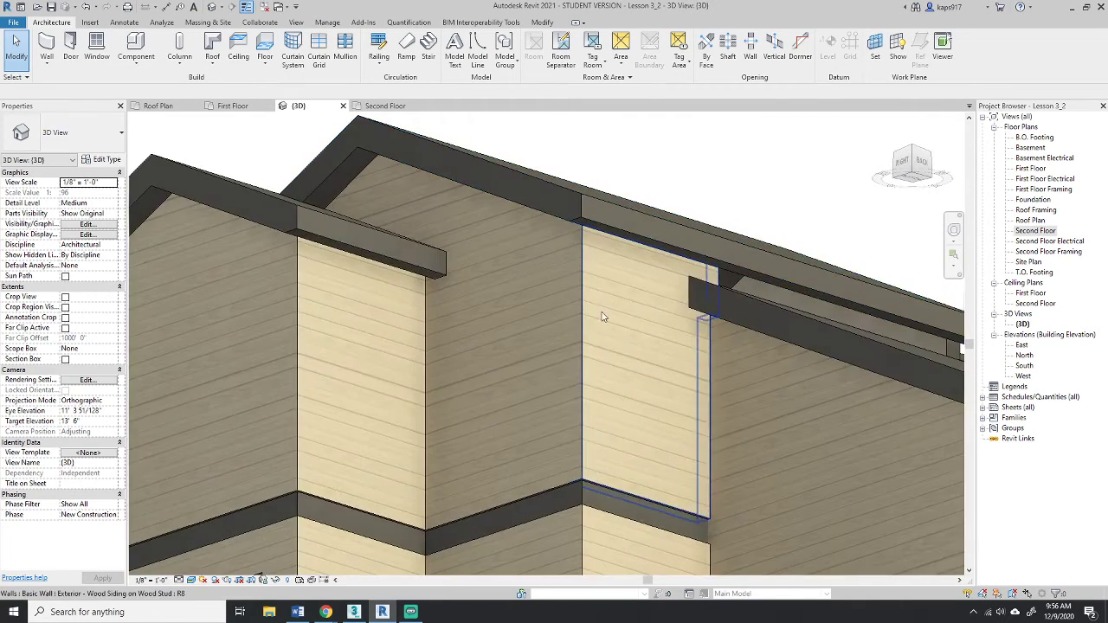
{"action": "left_click", "coordinate": [686, 325]}
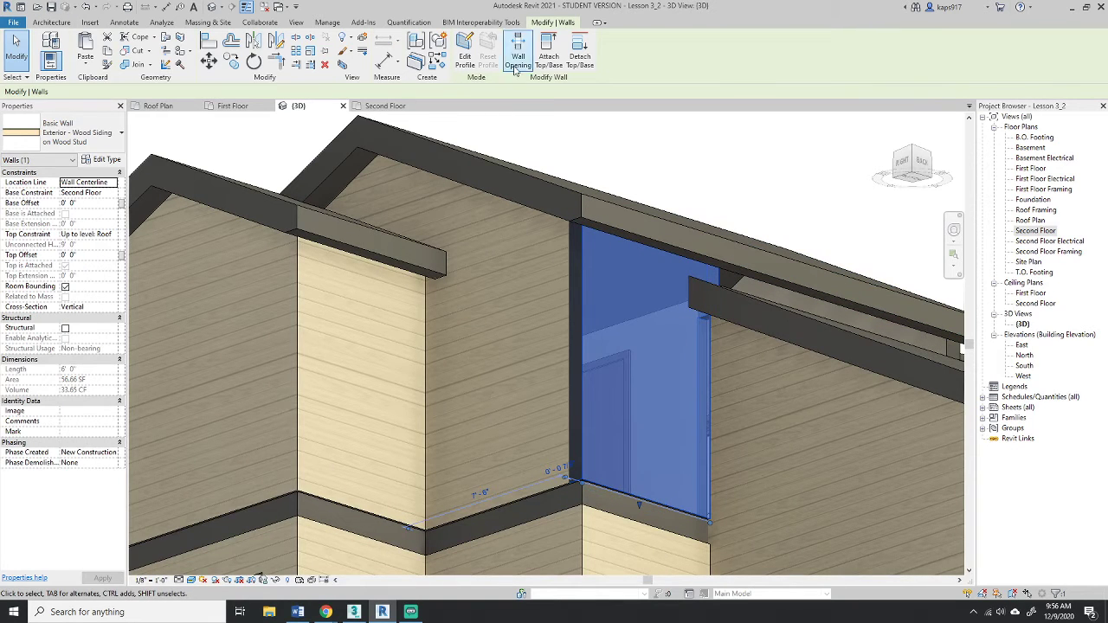
{"action": "left_click", "coordinate": [465, 52]}
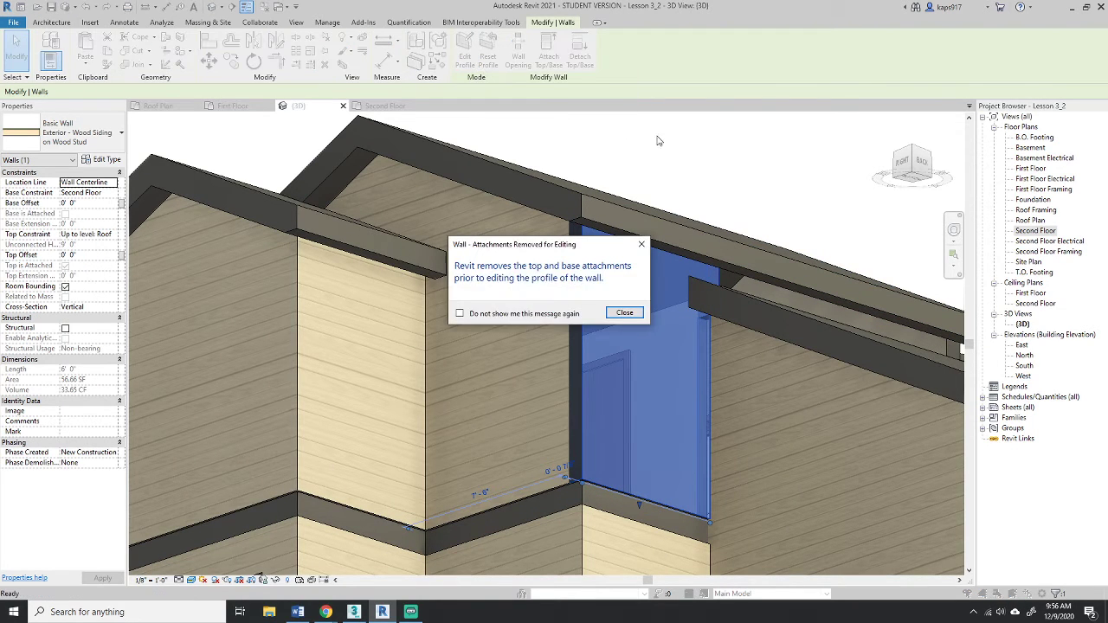
{"action": "left_click", "coordinate": [624, 313]}
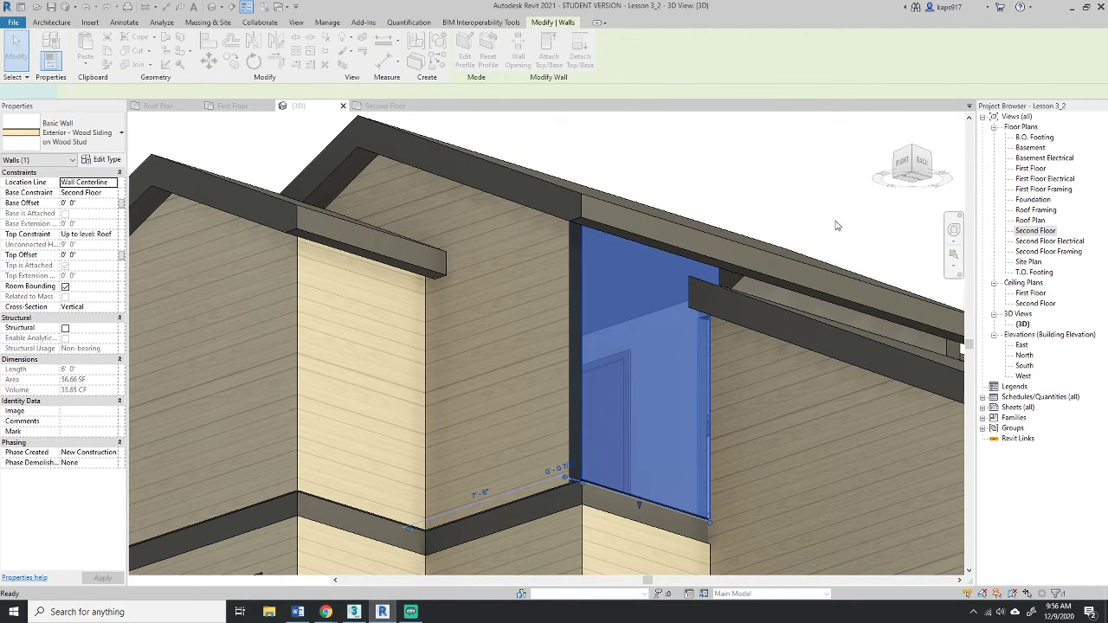
{"action": "left_click", "coordinate": [923, 163]}
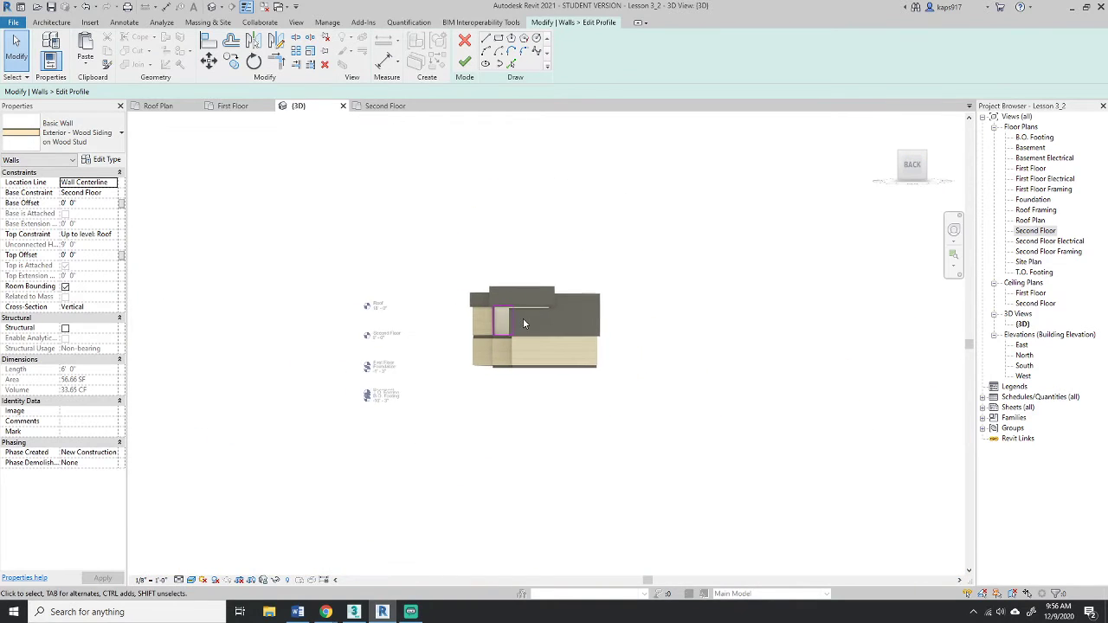
{"action": "scroll", "coordinate": [479, 240], "scroll_direction": "up", "scroll_amount": 3}
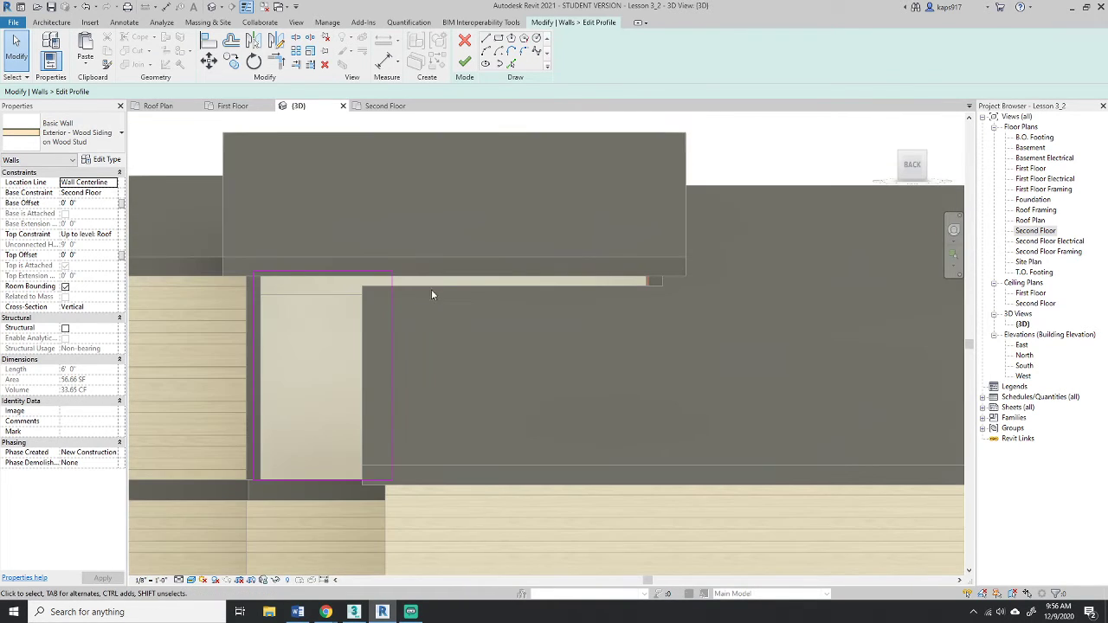
- Add profile lines picked from the lower roof's underside edge and from the reference line of the exterior wall at the far end
{"action": "left_click", "coordinate": [511, 64]}
{"action": "mouse_move", "coordinate": [910, 165]}
{"action": "left_mouse_down"}
{"action": "mouse_move", "coordinate": [965, 154]}
{"action": "mouse_move", "coordinate": [177, 142]}
{"action": "mouse_move", "coordinate": [509, 236]}
{"action": "left_mouse_up"}
{"action": "scroll", "coordinate": [510, 238], "scroll_direction": "up", "scroll_amount": 5}
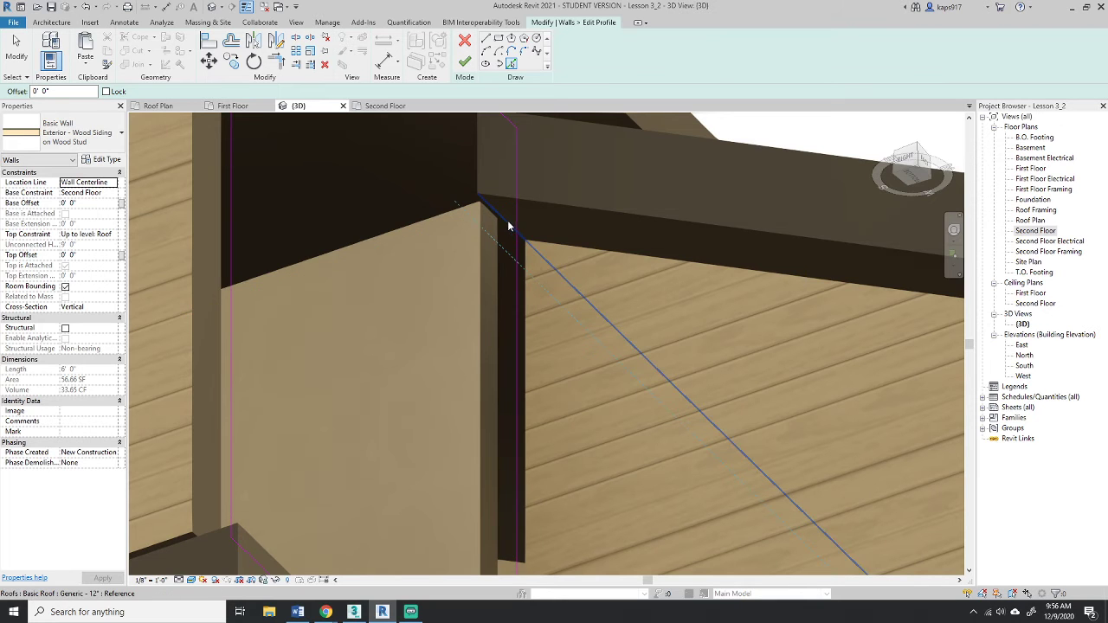
{"action": "left_click", "coordinate": [508, 225]}
{"action": "scroll", "coordinate": [509, 224], "scroll_direction": "down", "scroll_amount": 5}
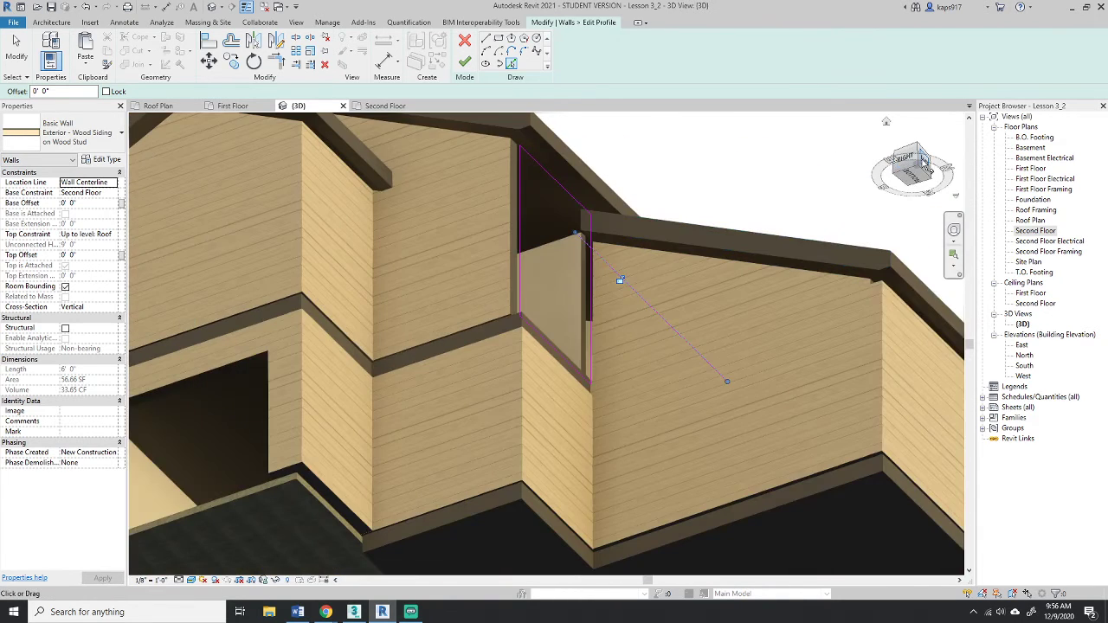
{"action": "left_click", "coordinate": [924, 163]}
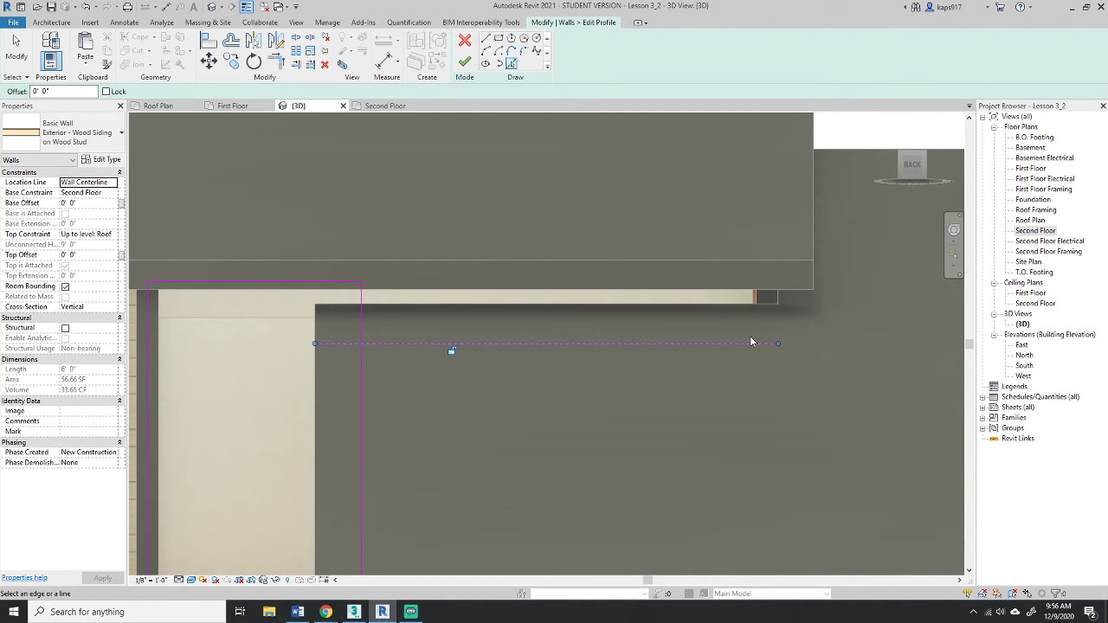
{"action": "scroll", "coordinate": [778, 308], "scroll_direction": "up", "scroll_amount": 3}
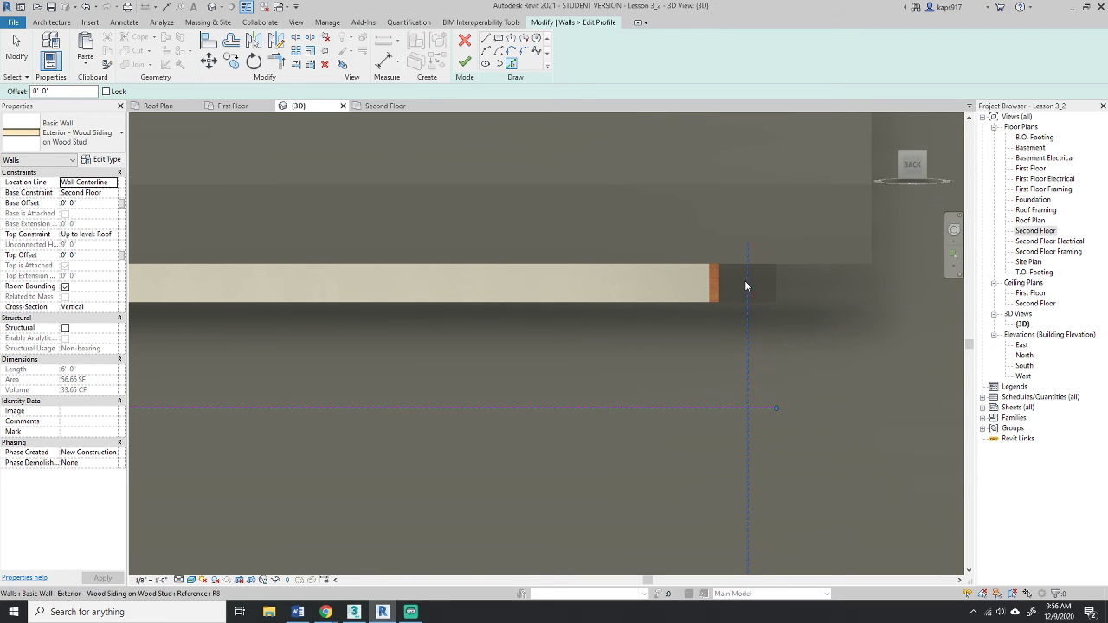
{"action": "scroll", "coordinate": [777, 281], "scroll_direction": "down", "scroll_amount": 5}
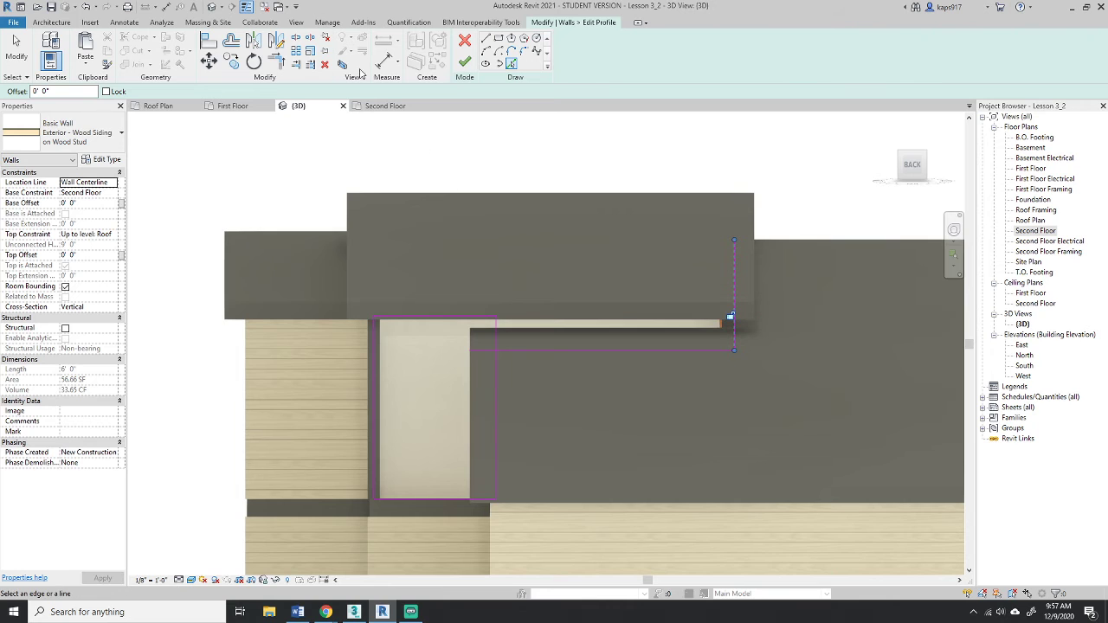
- Extend the profile's top line to a corner with the vertical line at the far exterior wall
{"action": "left_click", "coordinate": [280, 70]}
{"action": "scroll", "coordinate": [523, 290], "scroll_direction": "up", "scroll_amount": 3}
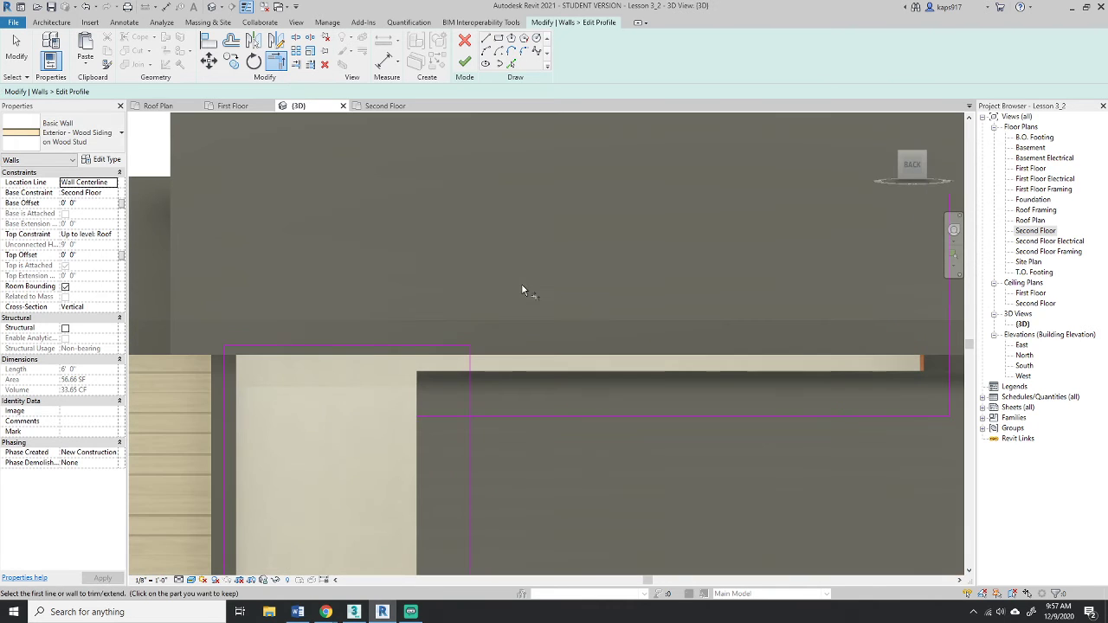
{"action": "left_click", "coordinate": [366, 347]}
{"action": "scroll", "coordinate": [366, 347], "scroll_direction": "down", "scroll_amount": 3}
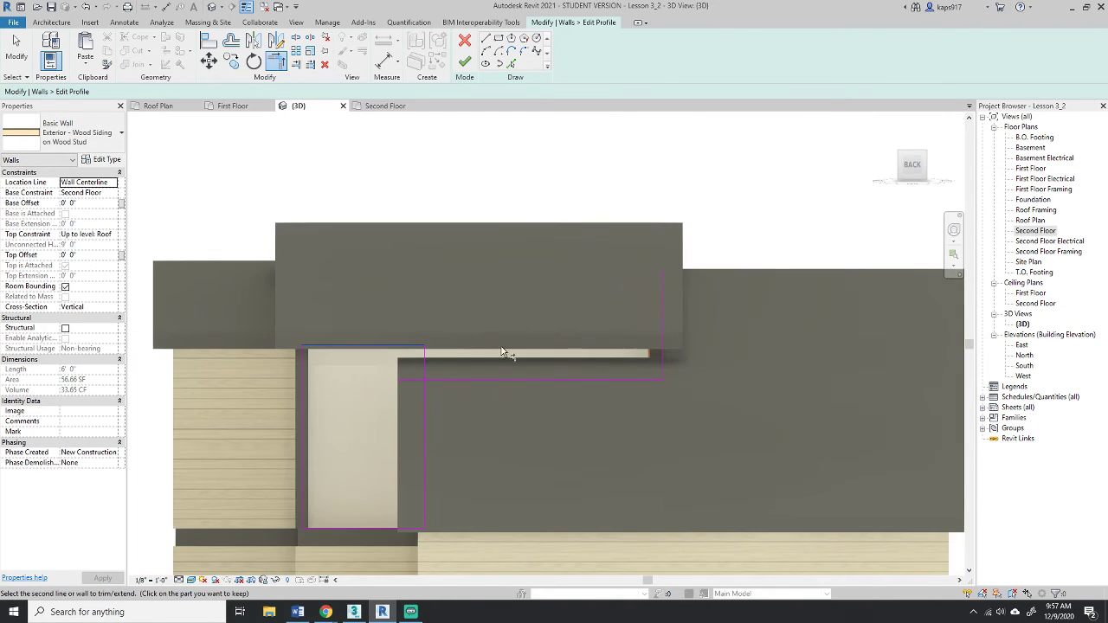
{"action": "scroll", "coordinate": [658, 362], "scroll_direction": "up", "scroll_amount": 2}
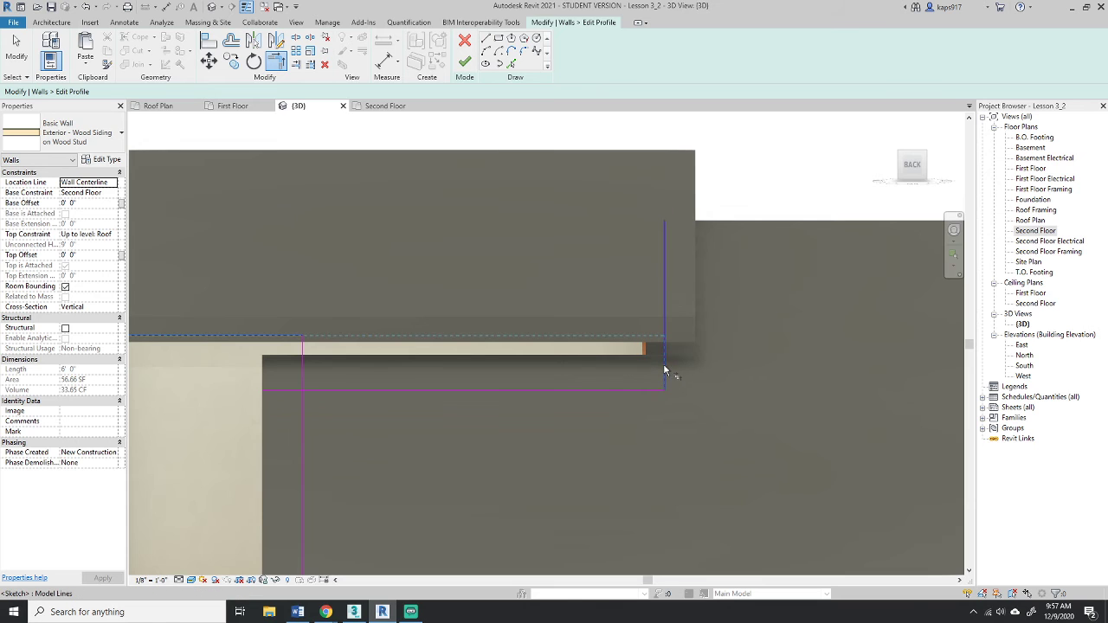
{"action": "left_click", "coordinate": [664, 369]}
{"action": "scroll", "coordinate": [661, 363], "scroll_direction": "down", "scroll_amount": 3}
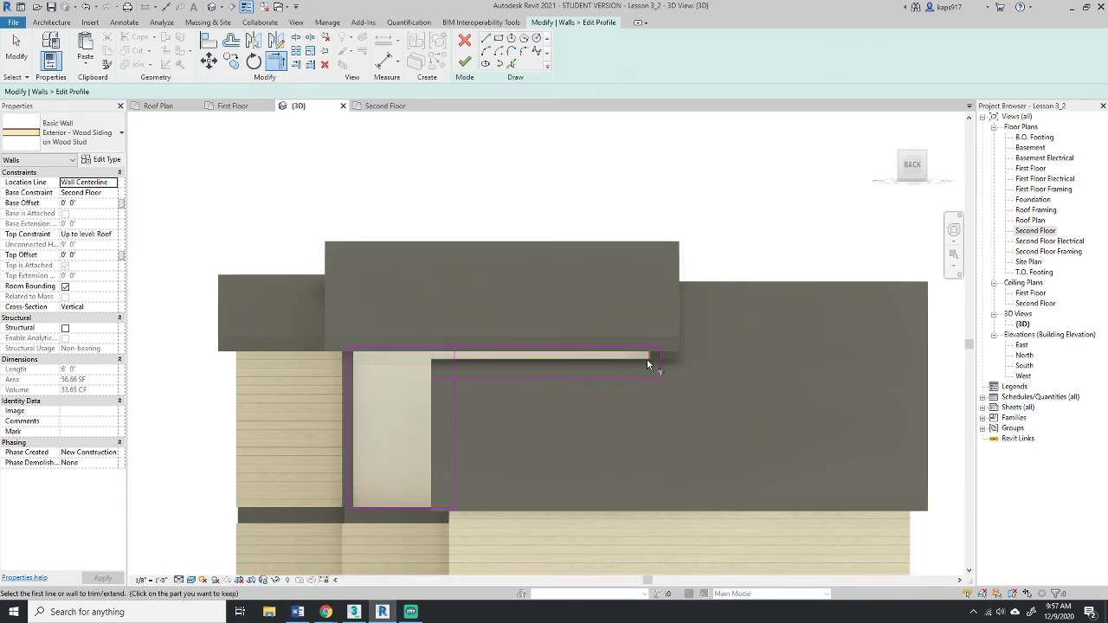
- Trim the profile's original vertical edge to a corner with the lower roof's horizontal line and finish the profile edit
{"action": "left_click", "coordinate": [479, 400]}
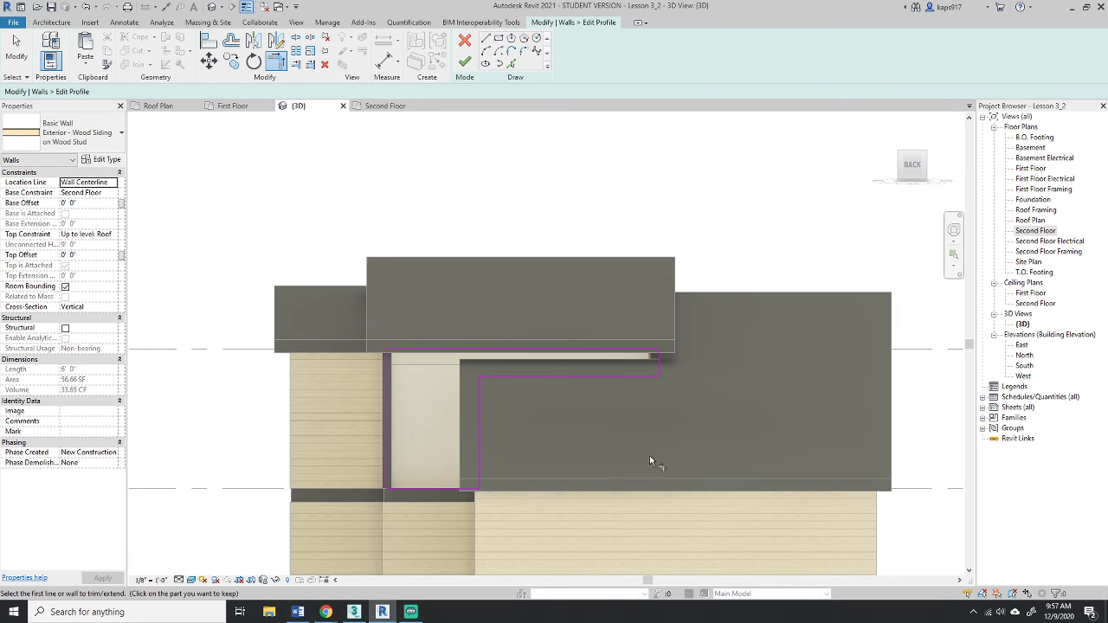
{"action": "left_click", "coordinate": [467, 67]}
{"action": "left_click", "coordinate": [635, 198]}
{"action": "scroll", "coordinate": [636, 198], "scroll_direction": "down", "scroll_amount": 3}
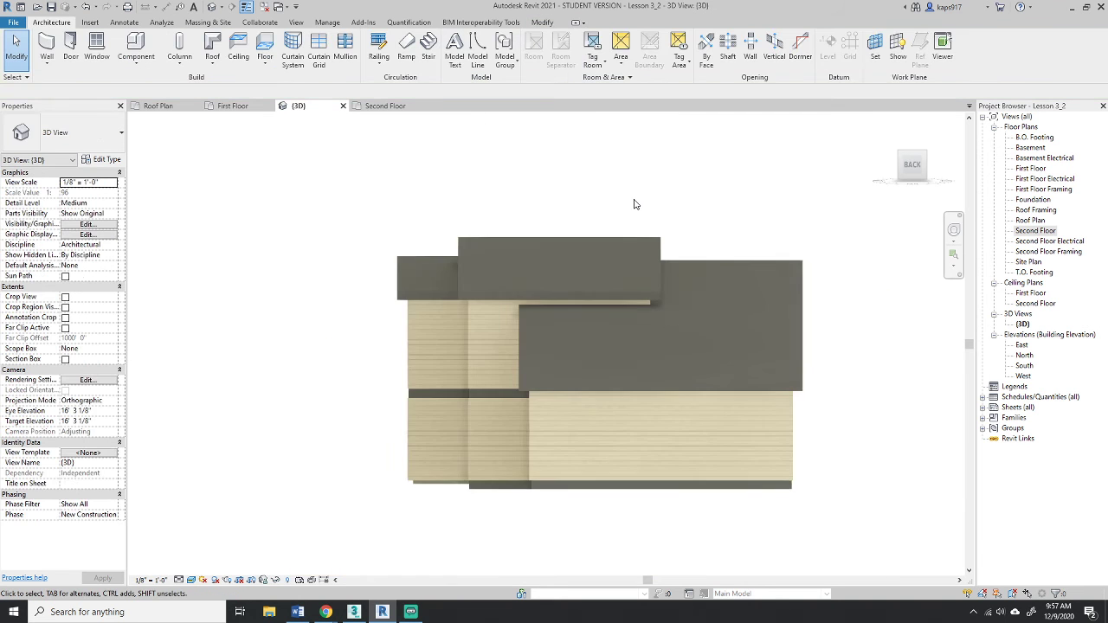
{"action": "mouse_move", "coordinate": [903, 167]}
{"action": "left_mouse_down"}
{"action": "mouse_move", "coordinate": [151, 168]}
{"action": "mouse_move", "coordinate": [162, 139]}
{"action": "mouse_move", "coordinate": [136, 151]}
{"action": "mouse_move", "coordinate": [799, 173]}
{"action": "mouse_move", "coordinate": [658, 159]}
{"action": "mouse_move", "coordinate": [505, 230]}
{"action": "mouse_move", "coordinate": [231, 218]}
{"action": "mouse_move", "coordinate": [171, 251]}
{"action": "mouse_move", "coordinate": [822, 284]}
{"action": "left_mouse_up"}
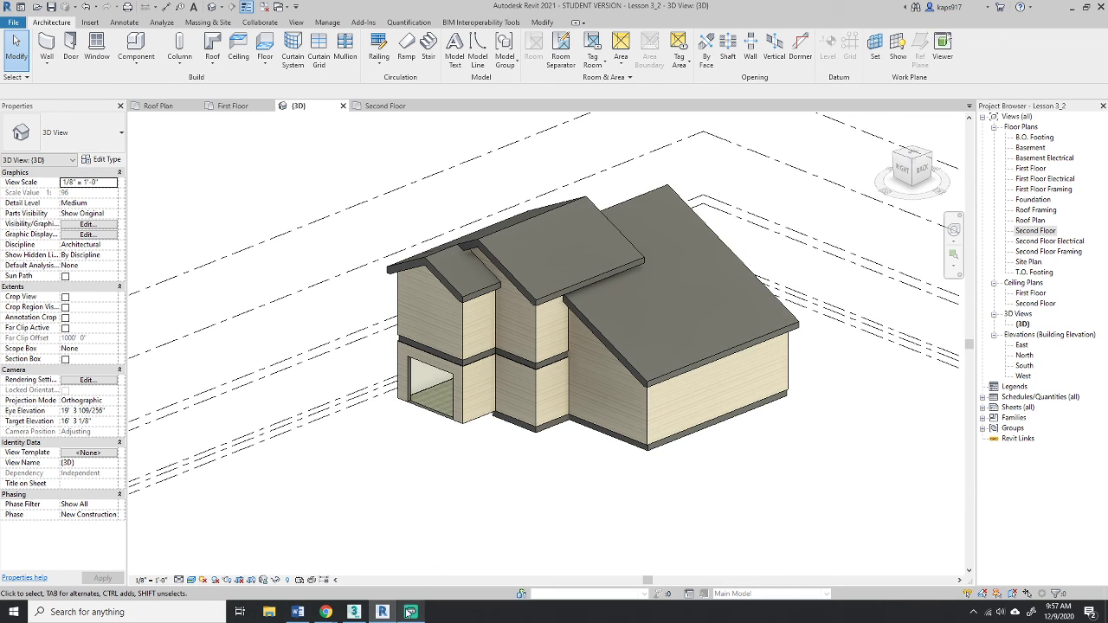